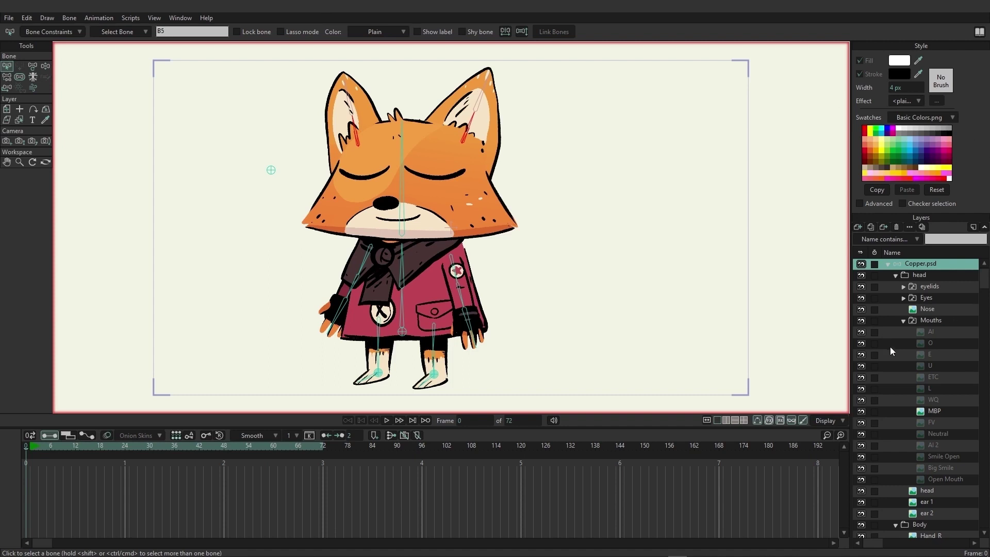
Step: Show and select the Tail layer, then bind it to the hip bone at the torso's base
scroll(934, 355, "down", 2)
scroll(932, 354, "down", 2)
scroll(934, 354, "down", 2)
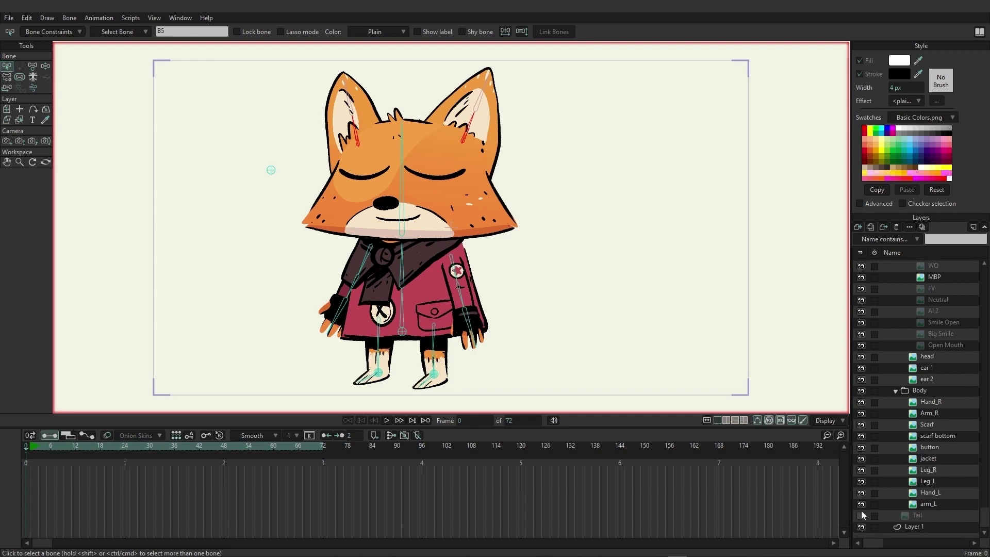
left_click(861, 515)
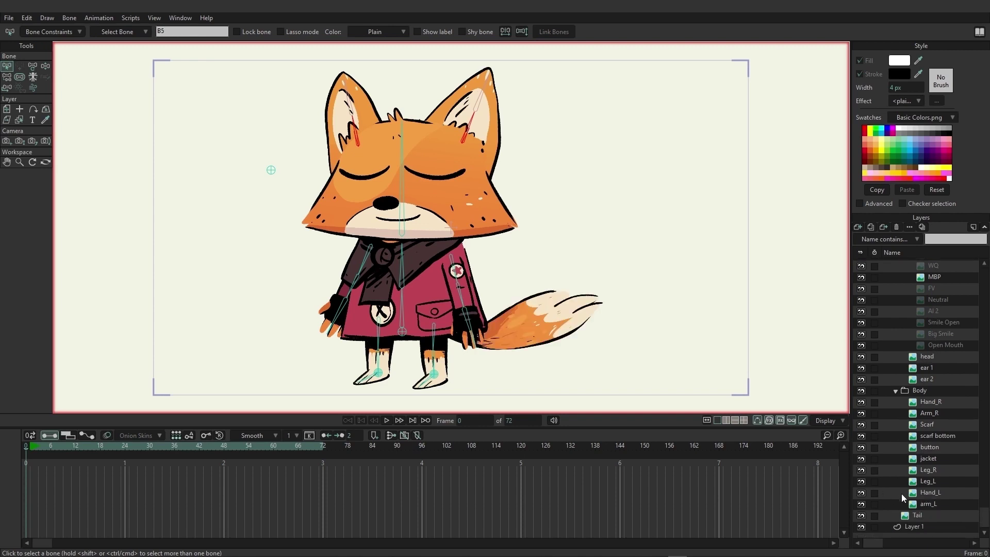
left_click(921, 515)
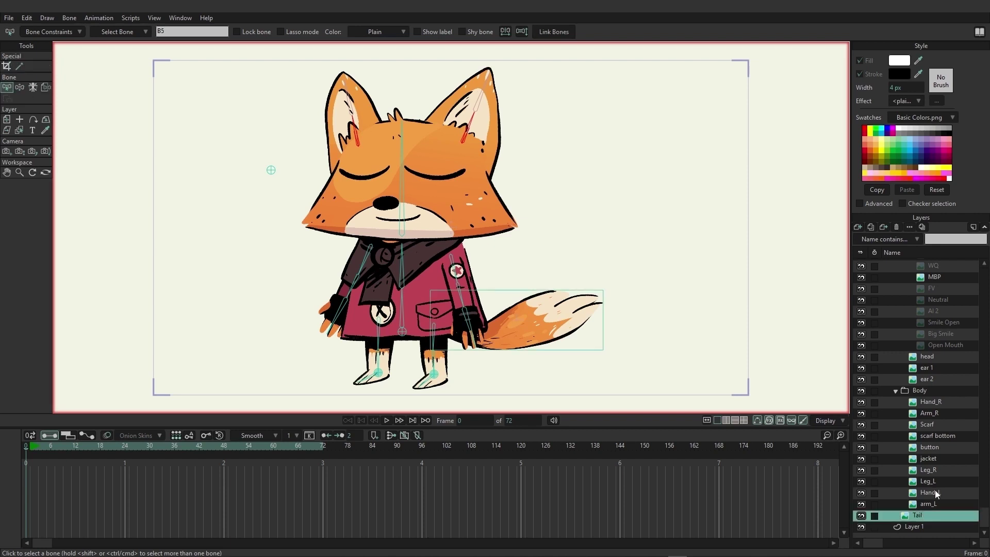
left_click(46, 87)
left_click(404, 334)
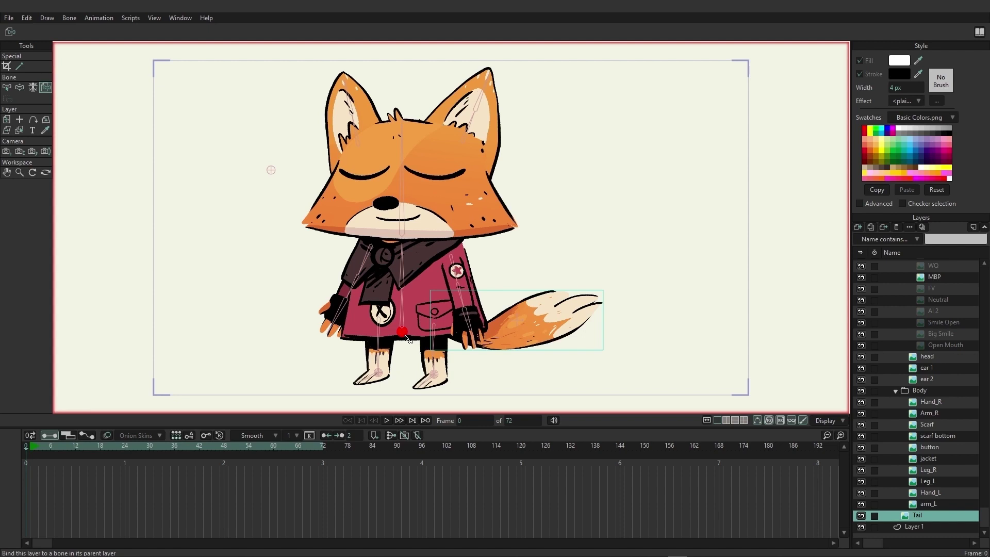
Step: Wrap the Tail layer in a new Tail (Warp) curver layer and zoom in on the tail
left_click(47, 18)
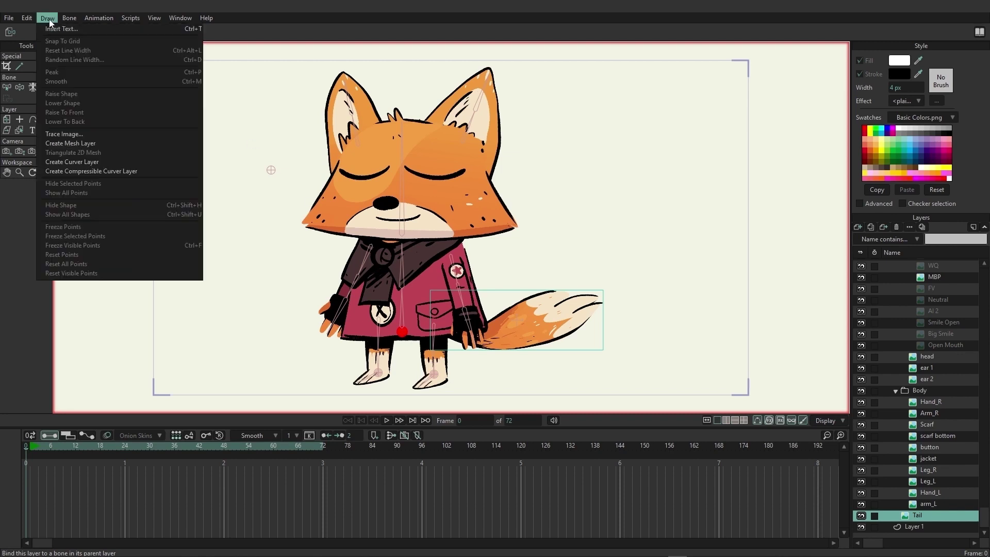
left_click(85, 162)
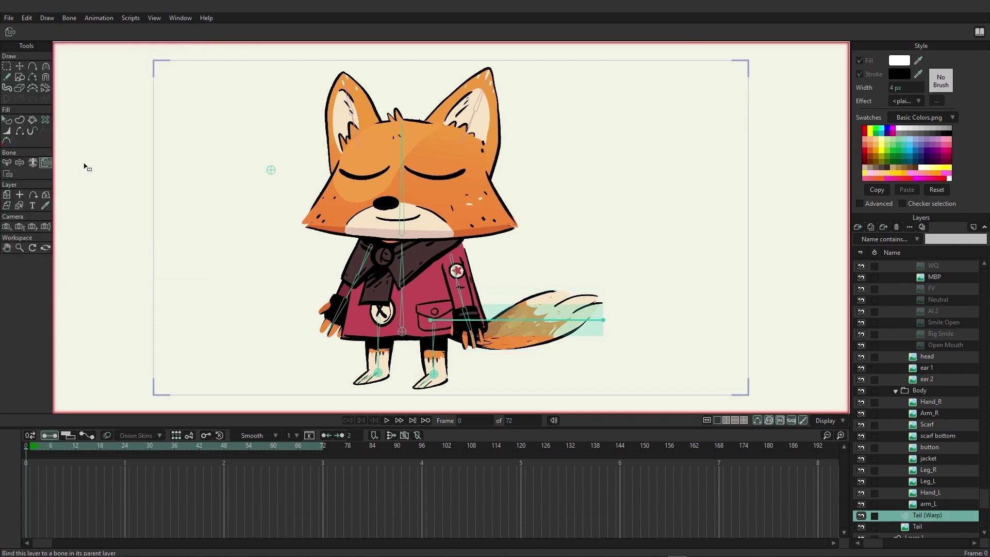
scroll(531, 343, "up", 3)
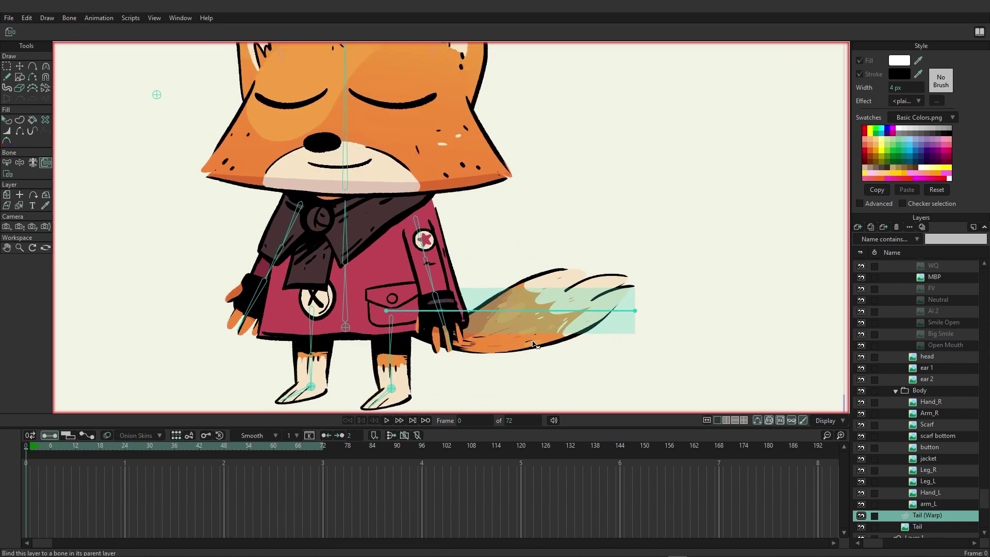
scroll(531, 343, "up", 2)
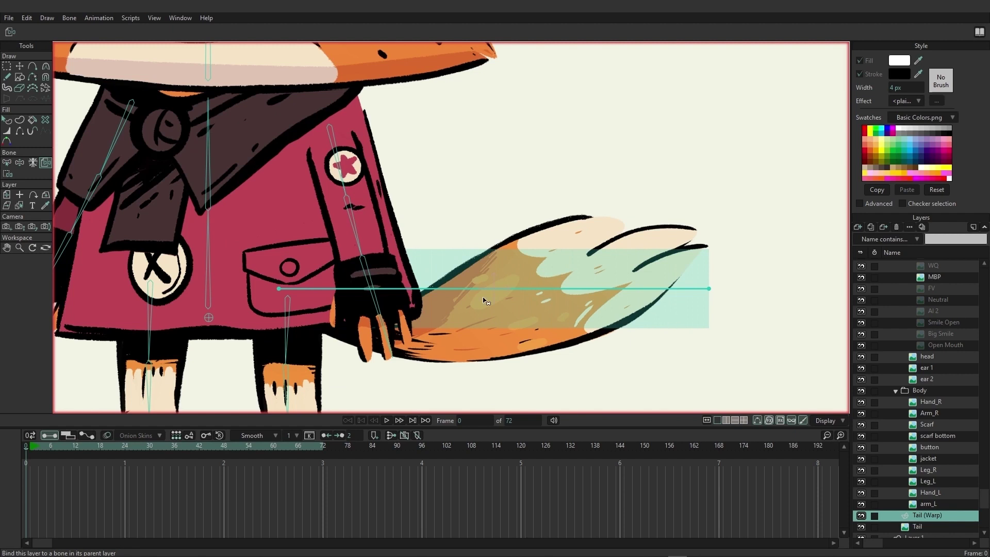
left_click(31, 448)
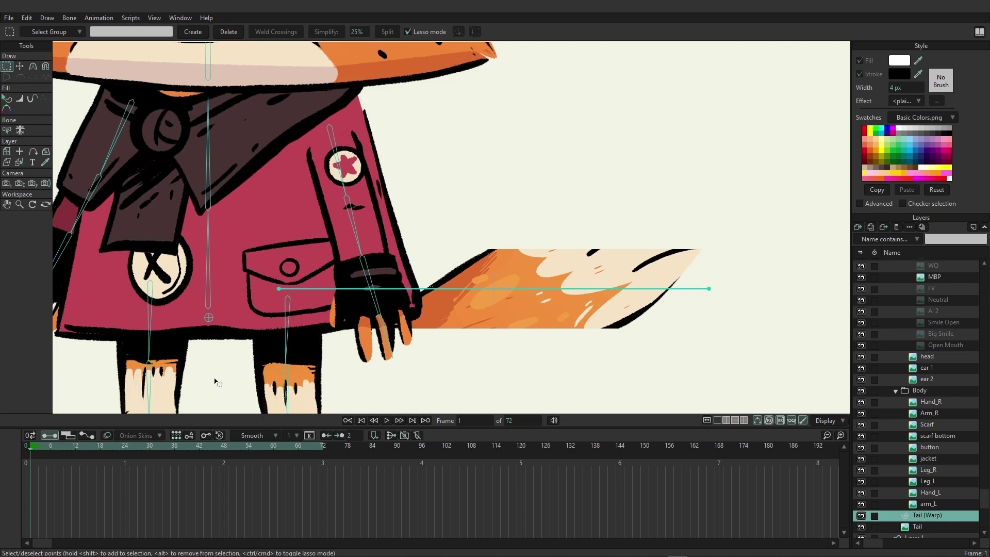
left_click(27, 448)
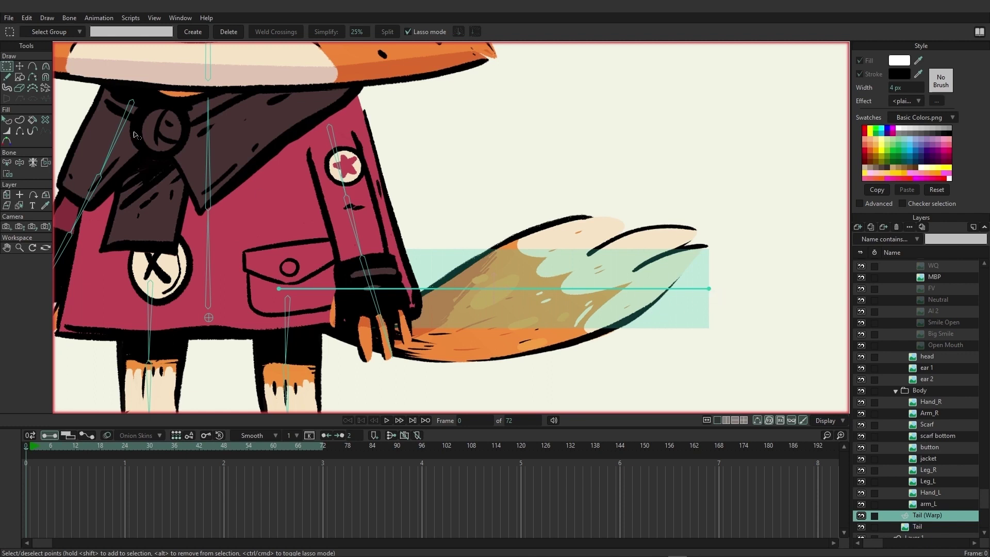
left_click(33, 67)
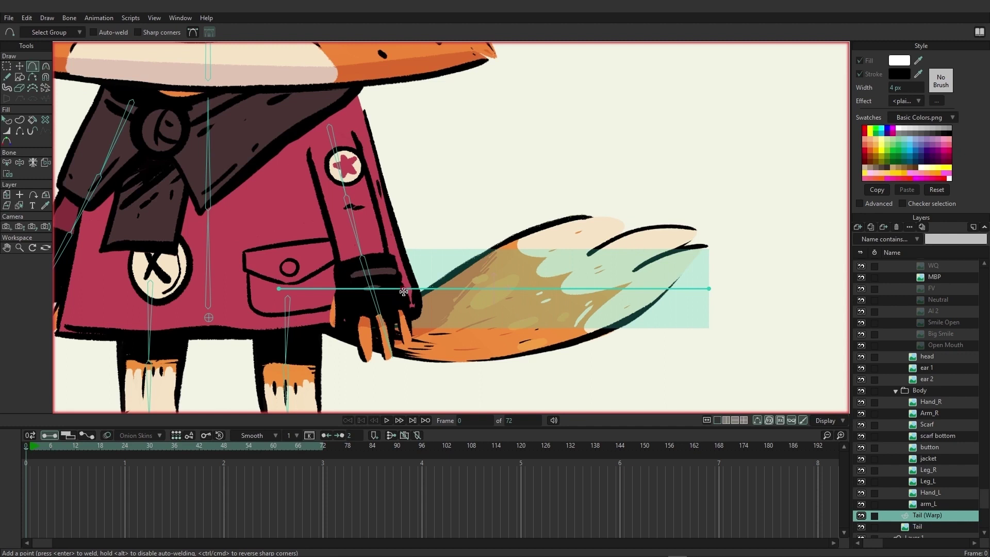
Step: Add two points to the tail's warp line, bending it down near the base and lifting the tip
left_click(403, 289)
left_click(554, 289)
left_click(23, 66)
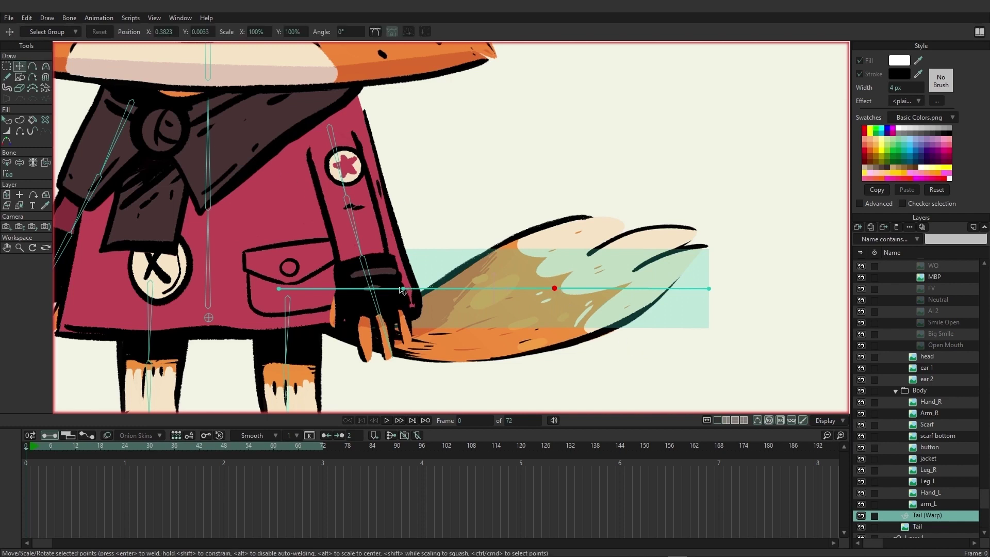
left_click_drag(404, 288, 406, 328)
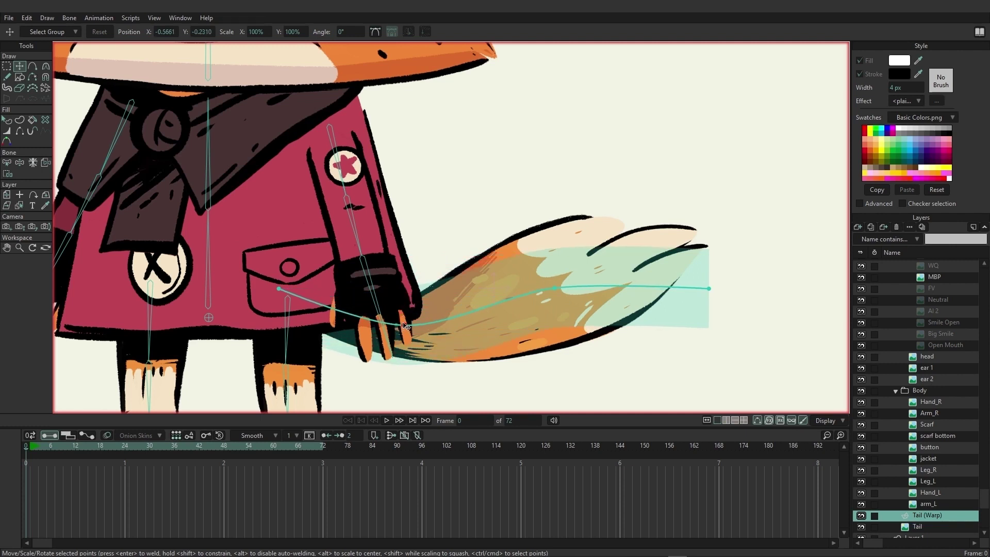
left_click(552, 288)
left_click_drag(552, 289, 555, 288)
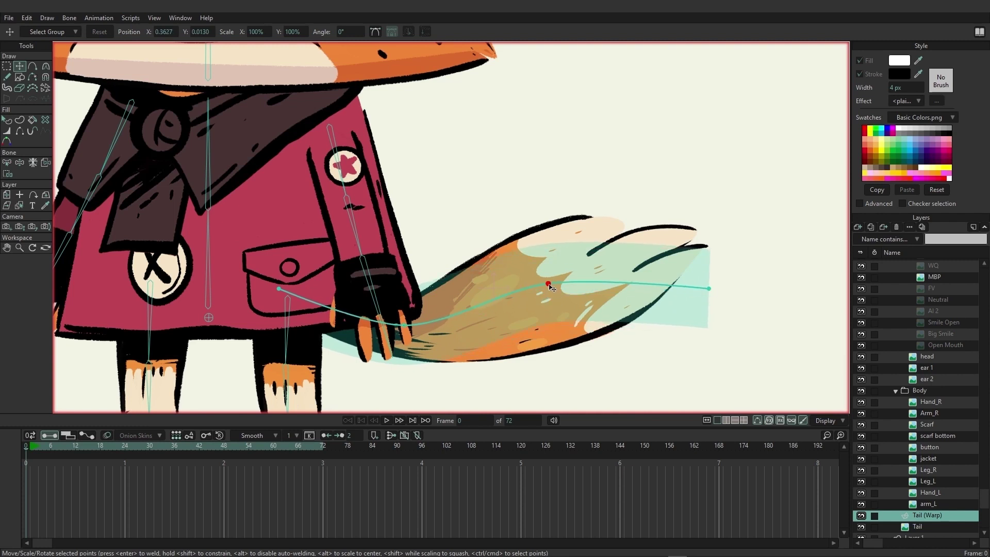
left_click_drag(709, 289, 699, 231)
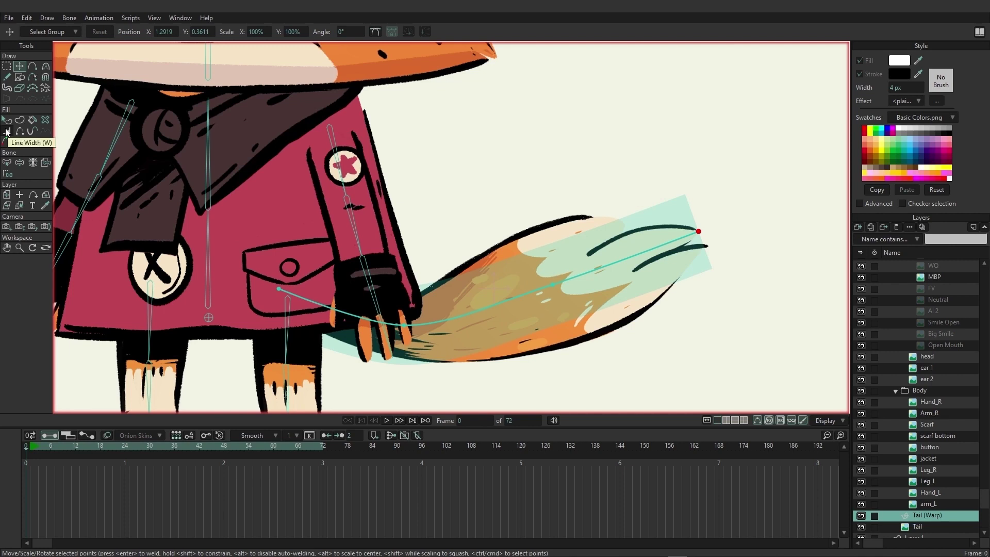
Step: Widen the warp curve through the tail's middle, slim the tip, and nudge the tip point outward
left_click(7, 132)
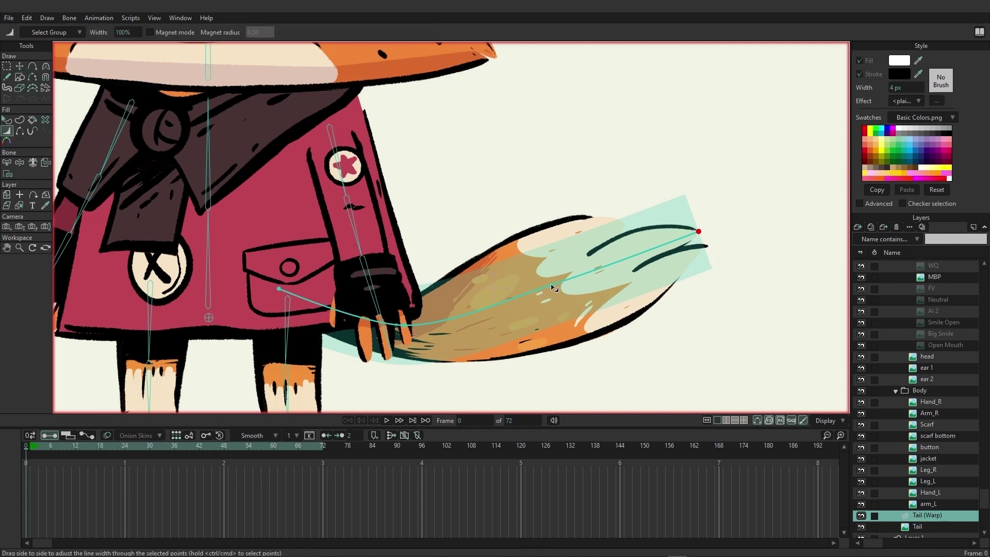
left_click_drag(553, 287, 578, 286)
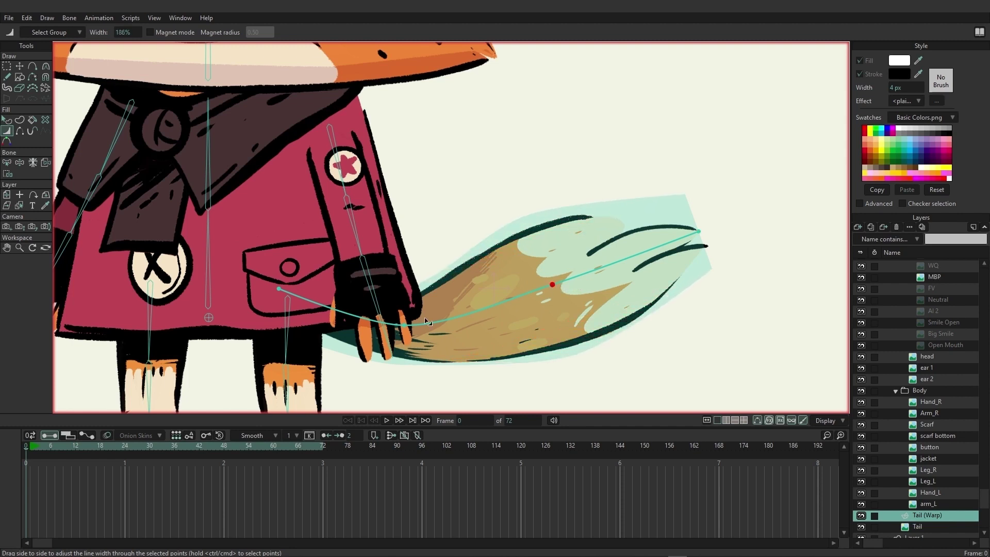
left_click_drag(405, 325, 410, 326)
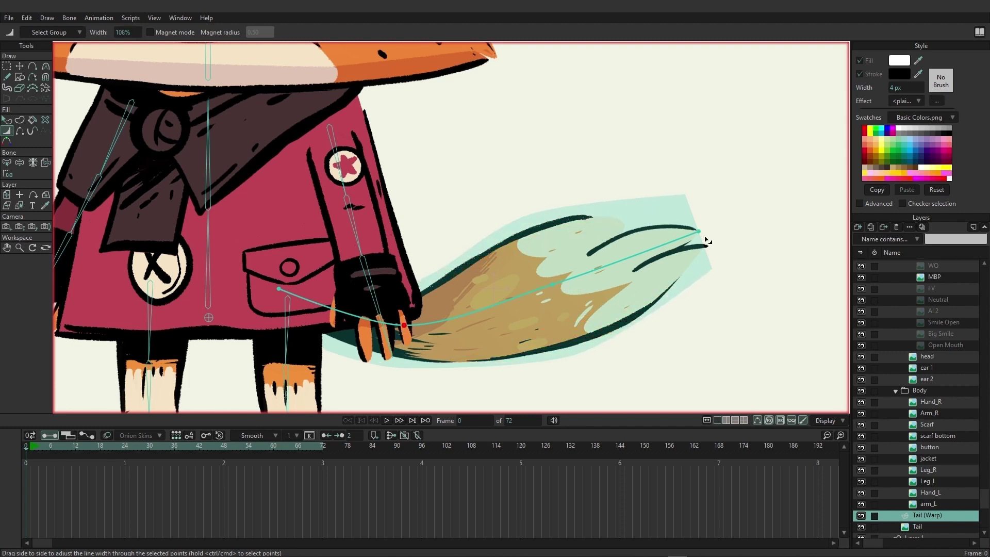
left_click_drag(699, 232, 700, 233)
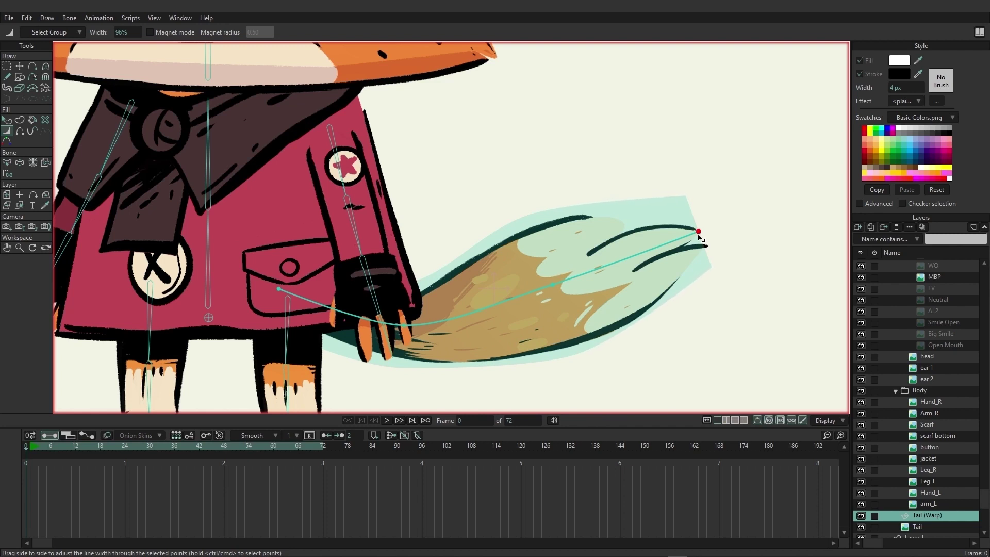
left_click(21, 67)
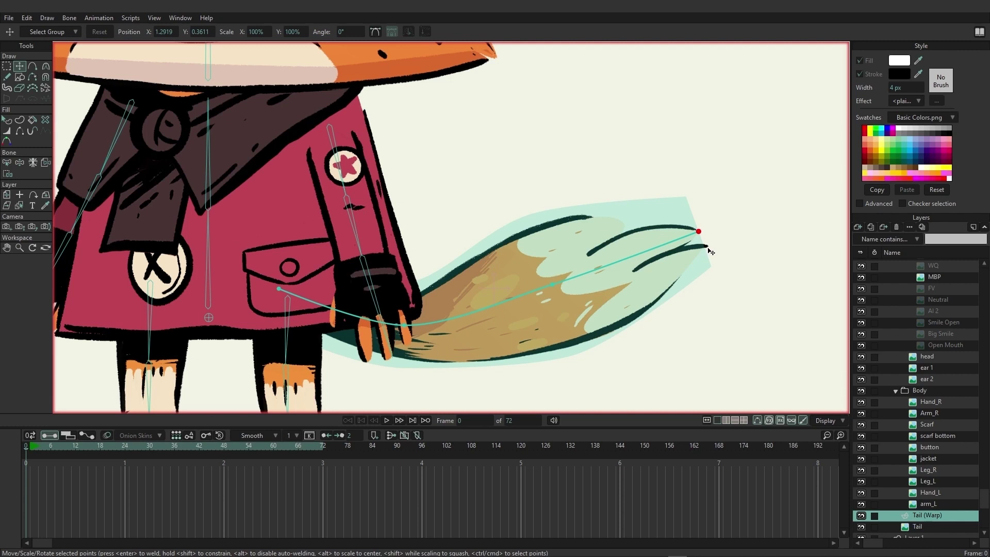
left_click_drag(699, 232, 709, 233)
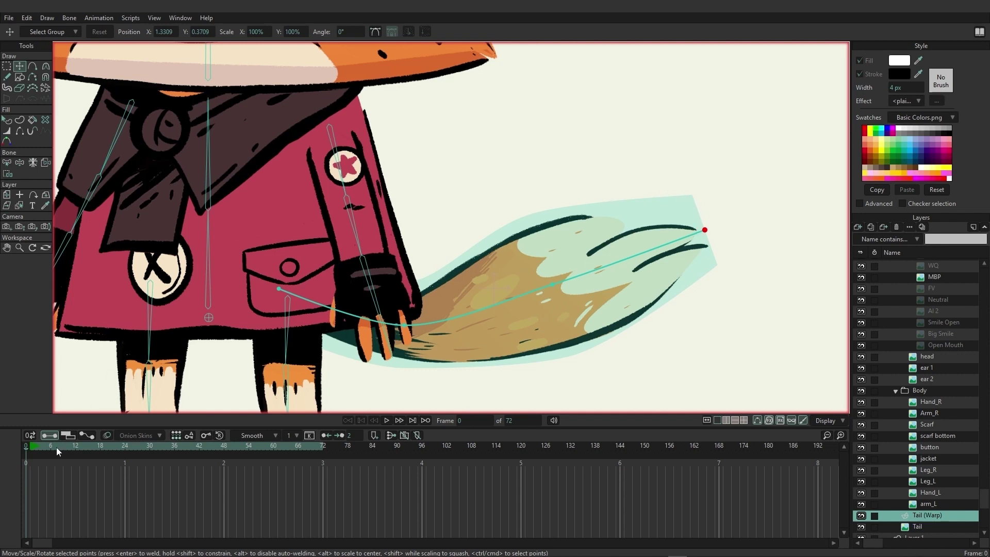
Step: Key a new tail pose at frame 12 by moving the base, middle and tip warp points
left_click(32, 452)
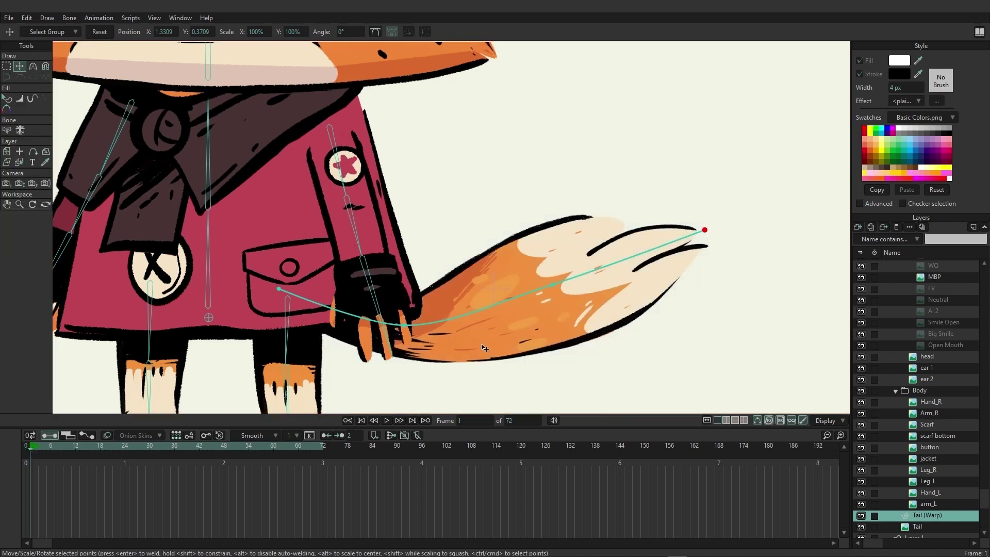
left_click(75, 448)
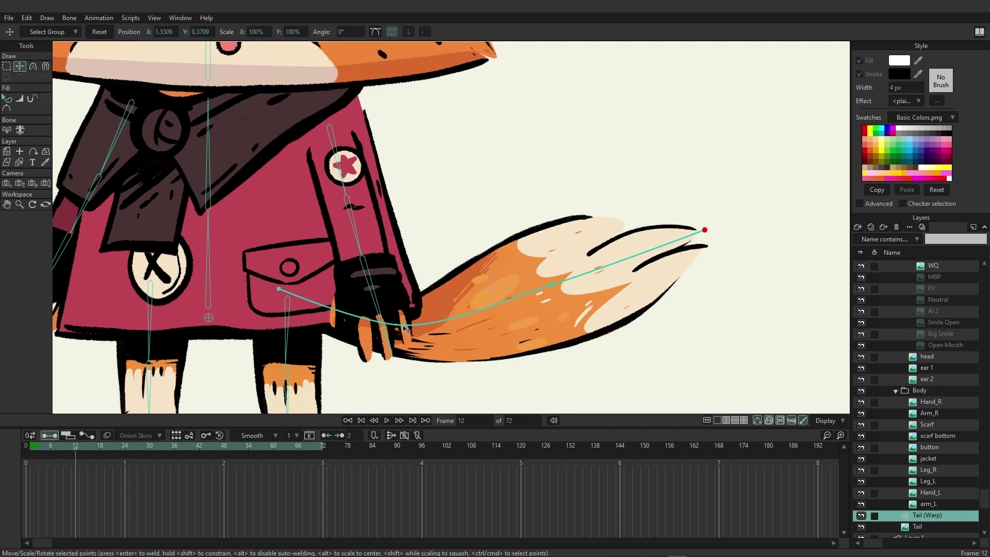
left_click_drag(404, 329, 401, 300)
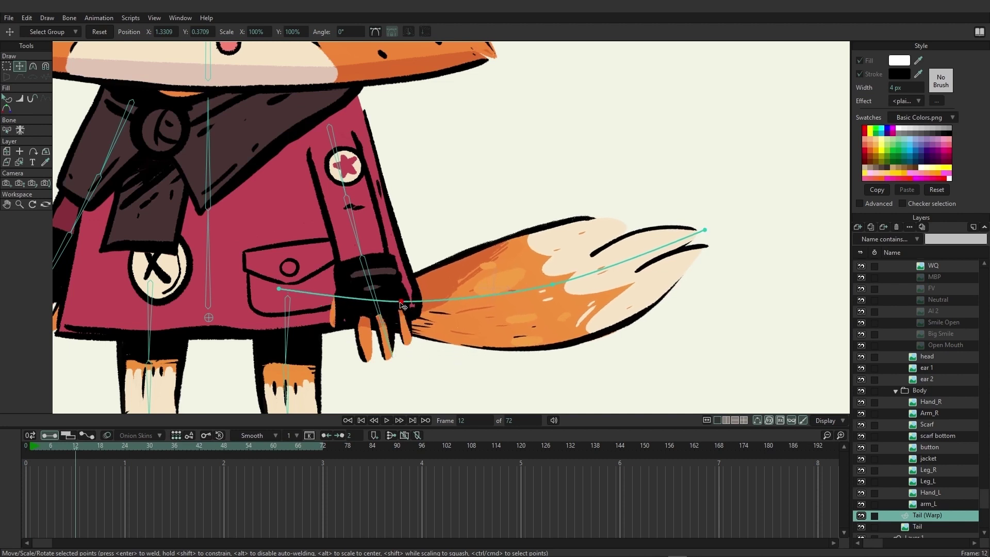
left_click_drag(550, 287, 549, 246)
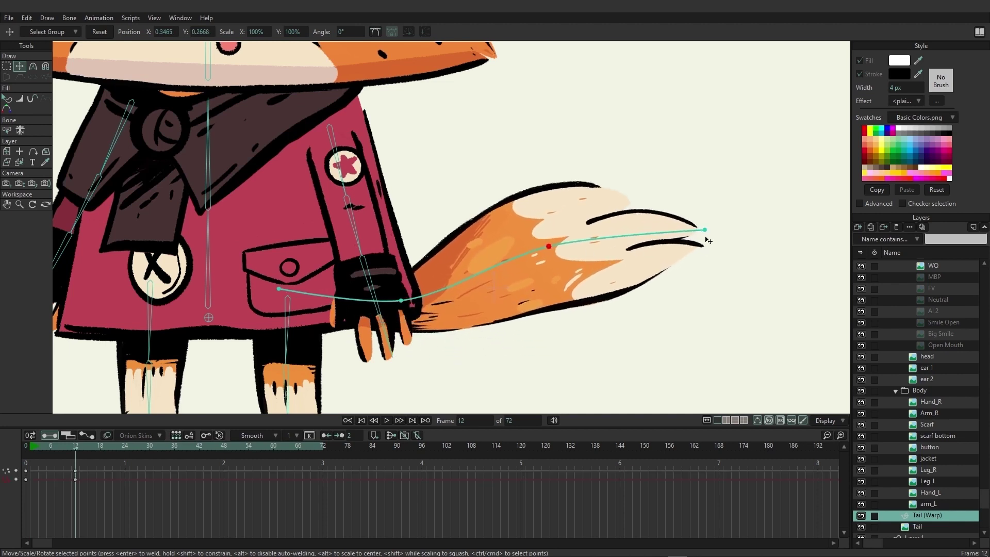
mouse_move(704, 230)
left_mouse_down()
mouse_move(700, 306)
mouse_move(738, 326)
mouse_move(802, 323)
mouse_move(717, 317)
mouse_move(817, 304)
mouse_move(687, 306)
mouse_move(838, 258)
mouse_move(791, 290)
mouse_move(707, 302)
mouse_move(845, 262)
mouse_move(808, 290)
mouse_move(705, 301)
mouse_move(839, 286)
mouse_move(733, 292)
left_mouse_up()
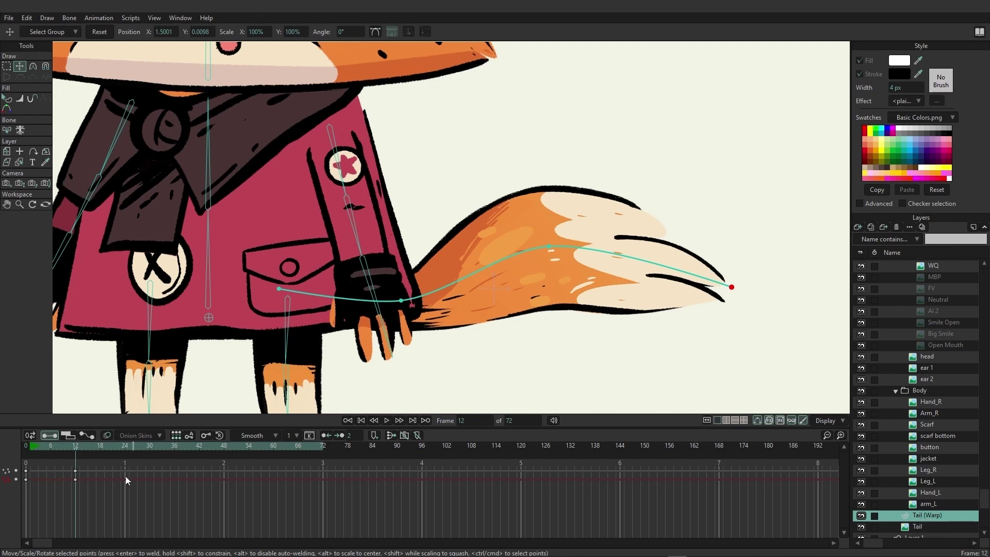
Step: Scrub the timeline and lower the curve's base and middle points to bend the tail into a wave
left_click_drag(37, 449, 122, 458)
left_click_drag(402, 300, 407, 315)
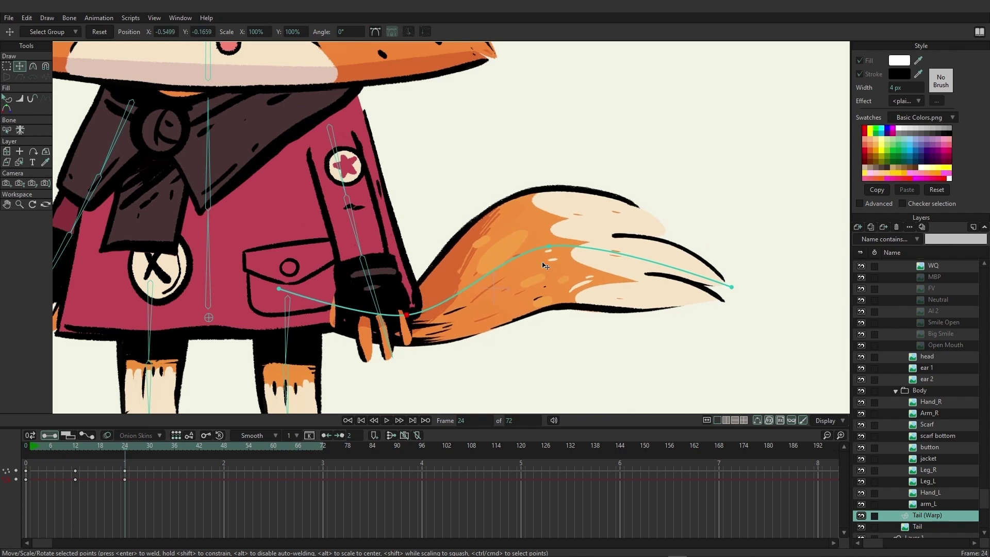
left_click_drag(551, 253, 551, 266)
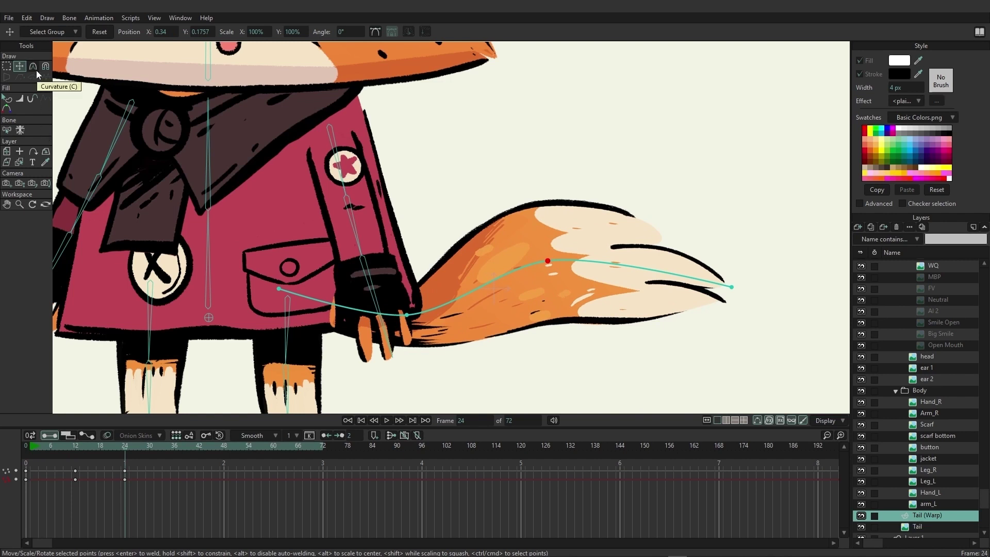
Step: At frame 24, thicken the tail along its middle and give it a much fatter, rounded tip
left_click(24, 98)
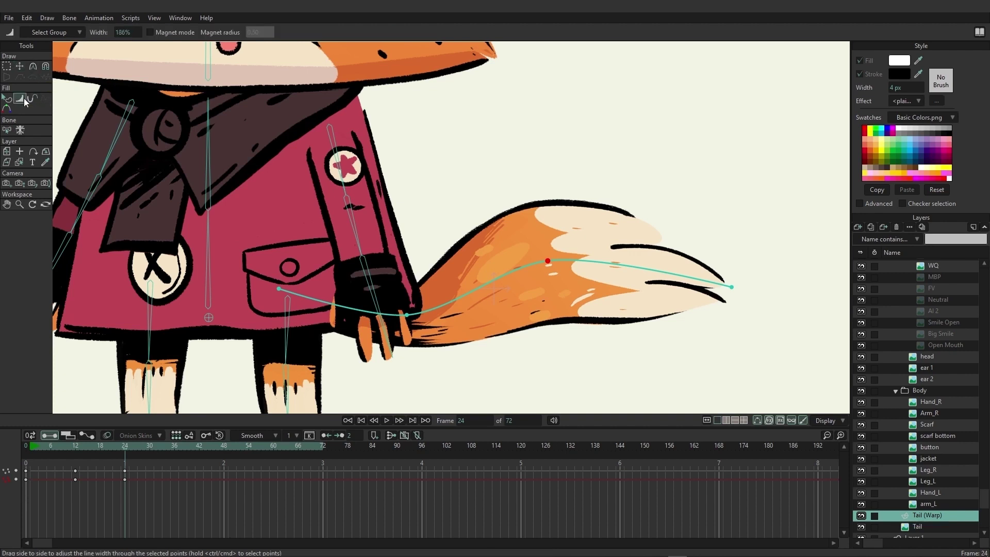
mouse_move(552, 267)
left_mouse_down()
mouse_move(591, 263)
mouse_move(560, 266)
mouse_move(570, 263)
left_mouse_up()
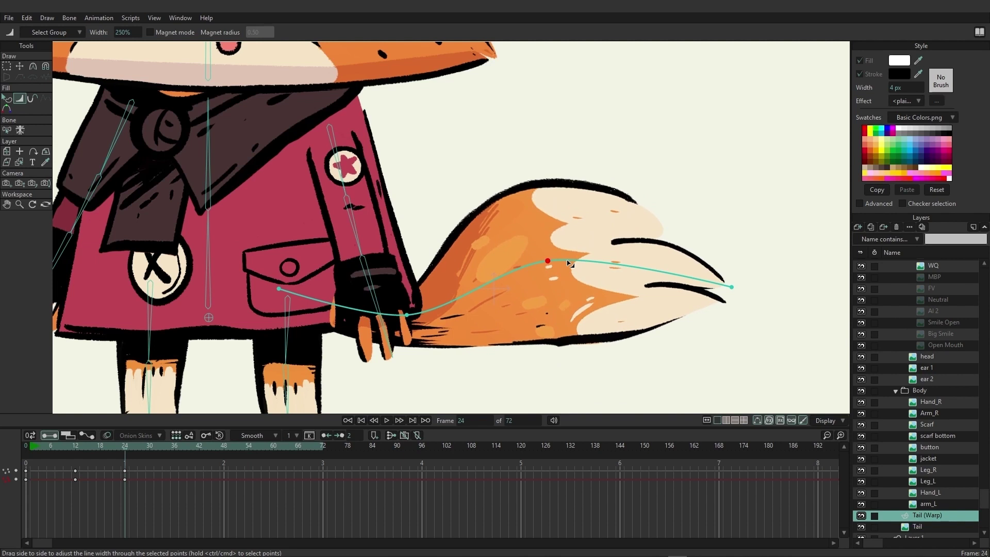
left_click_drag(570, 263, 593, 264)
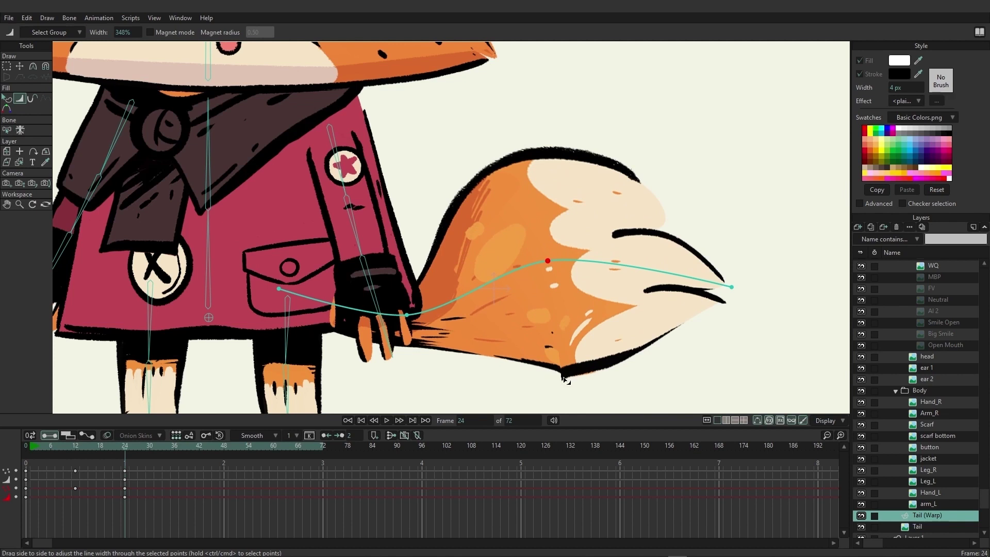
left_click_drag(550, 264, 518, 267)
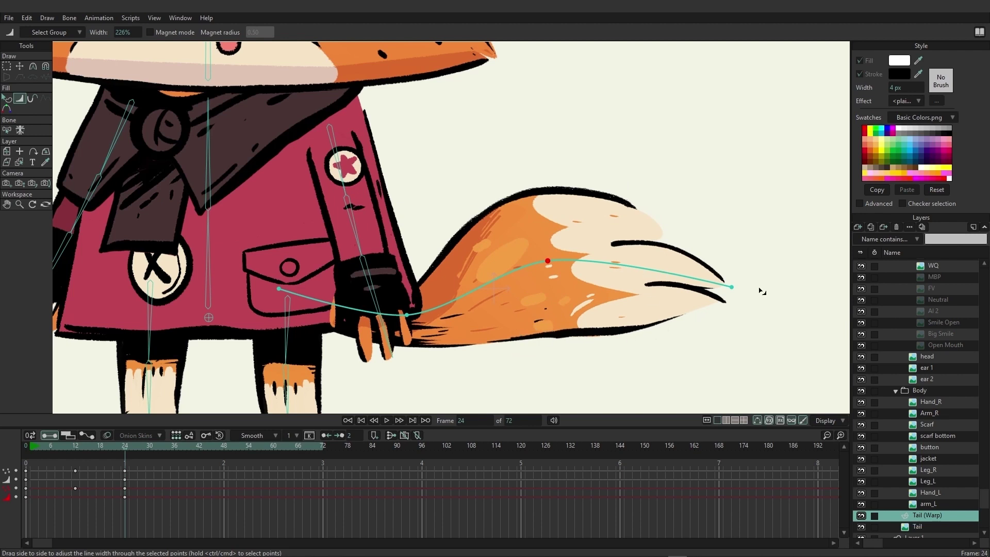
left_click_drag(732, 287, 793, 285)
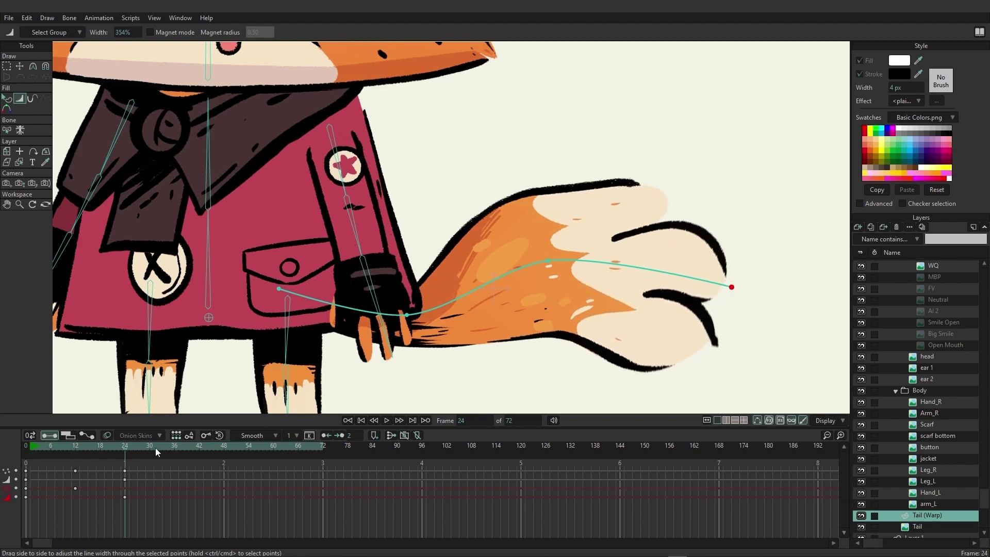
left_click_drag(120, 447, 52, 442)
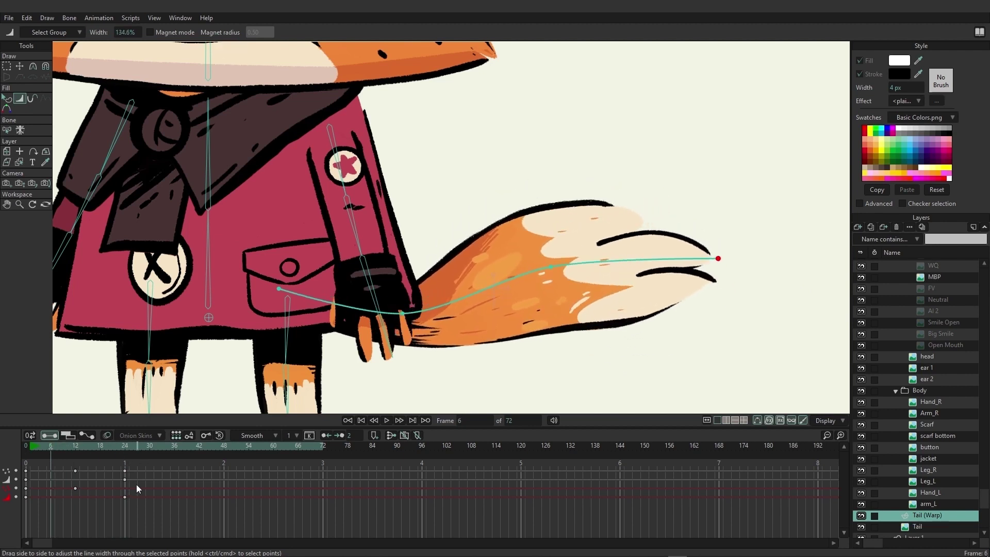
left_click(125, 446)
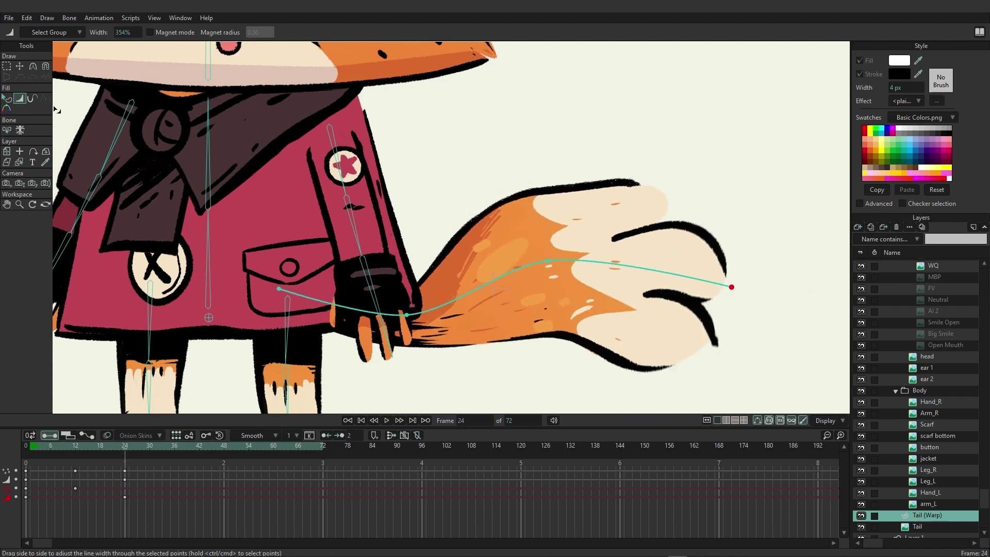
left_click(33, 69)
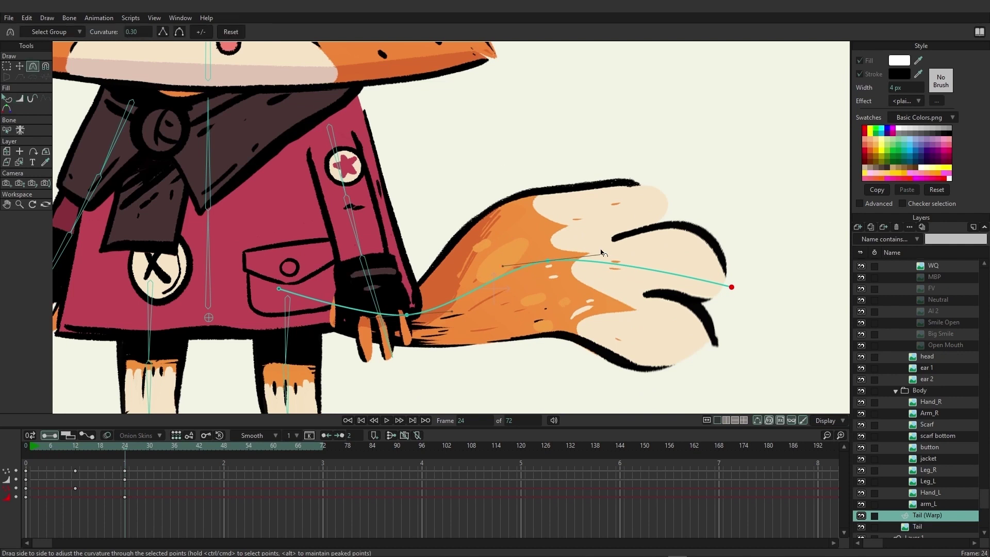
Step: Tune the curvature handles at the tail's middle, lower part and tip to smooth the frame 24 bend
mouse_move(604, 256)
left_mouse_down()
mouse_move(596, 272)
mouse_move(591, 231)
left_mouse_up()
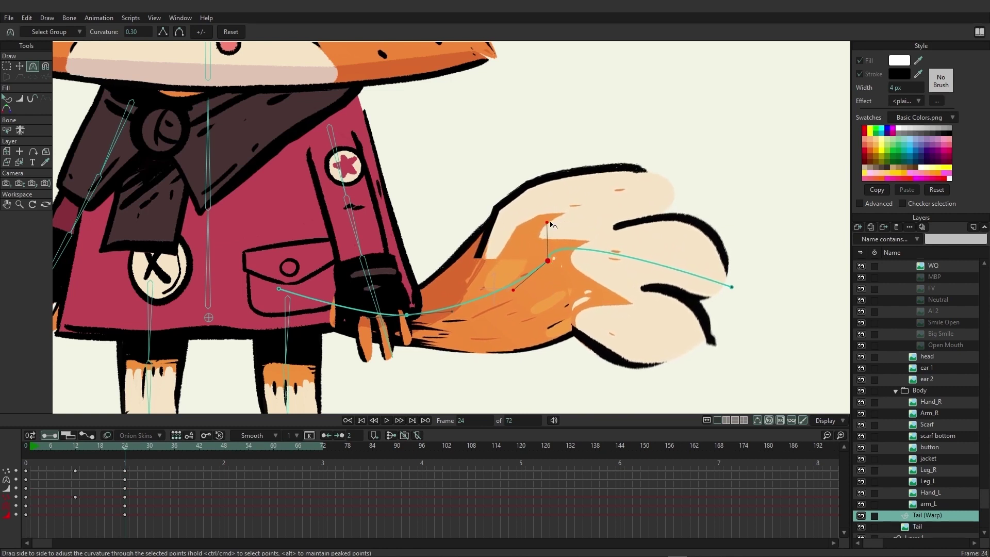
mouse_move(591, 230)
left_mouse_down()
mouse_move(582, 235)
mouse_move(607, 270)
mouse_move(588, 236)
left_mouse_up()
left_click_drag(516, 291, 538, 277)
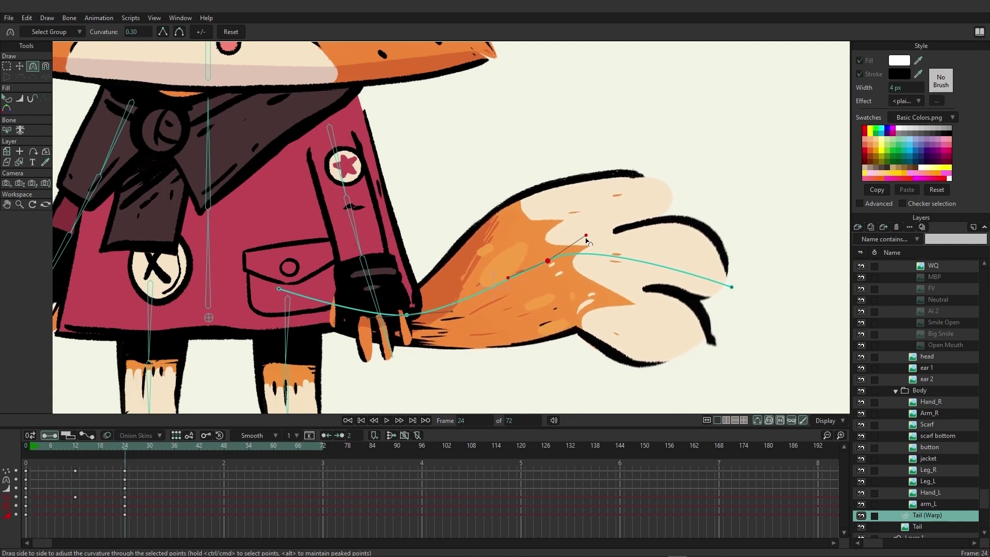
left_click_drag(587, 236, 587, 235)
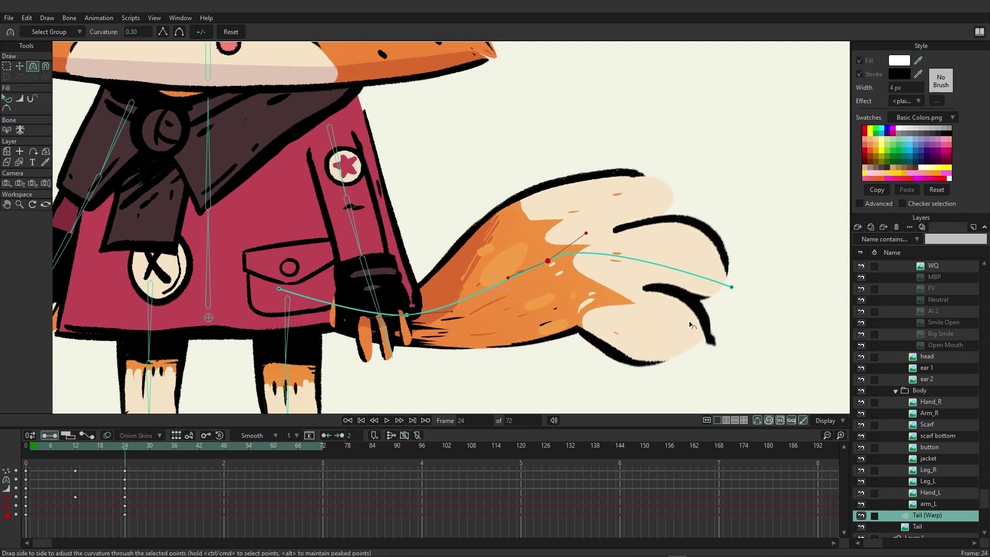
mouse_move(731, 287)
left_mouse_down()
mouse_move(781, 283)
mouse_move(721, 284)
mouse_move(681, 346)
left_mouse_up()
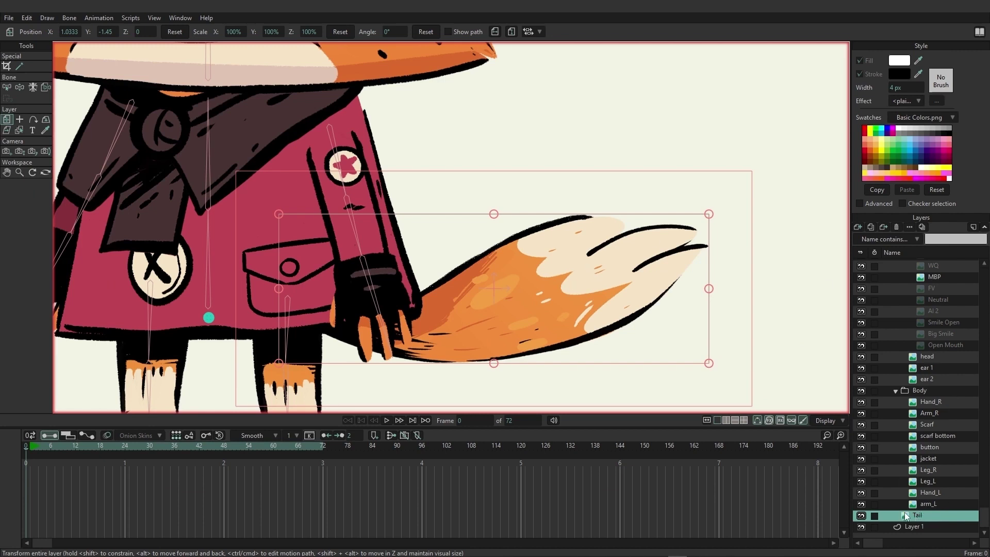
Step: Create a compressible curver layer for the tail and add two points along its warp curve
left_click(54, 18)
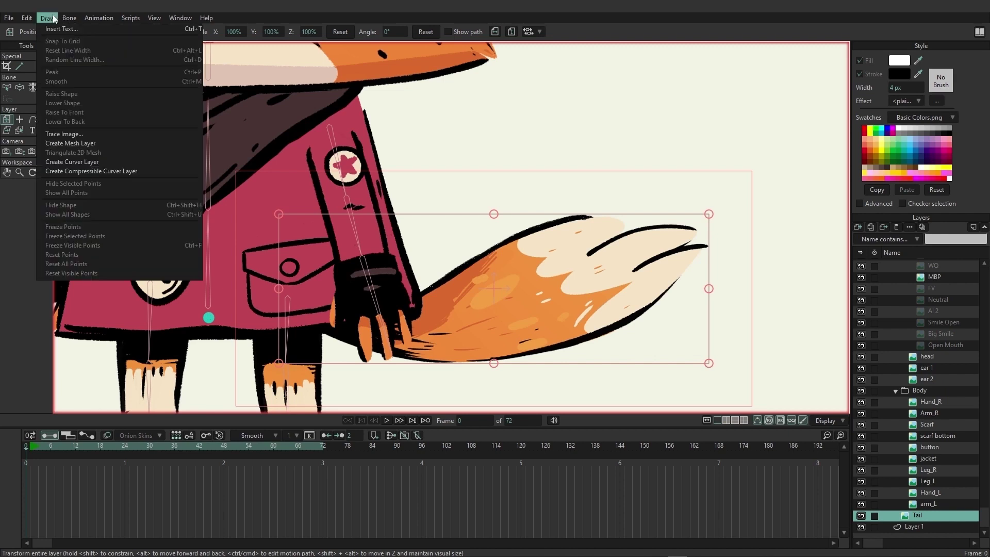
left_click(73, 175)
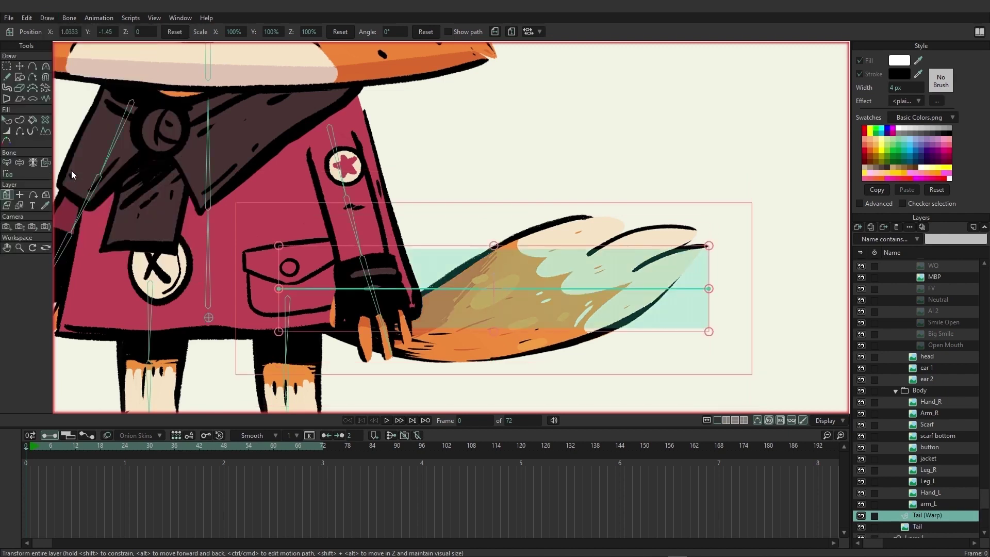
left_click(32, 66)
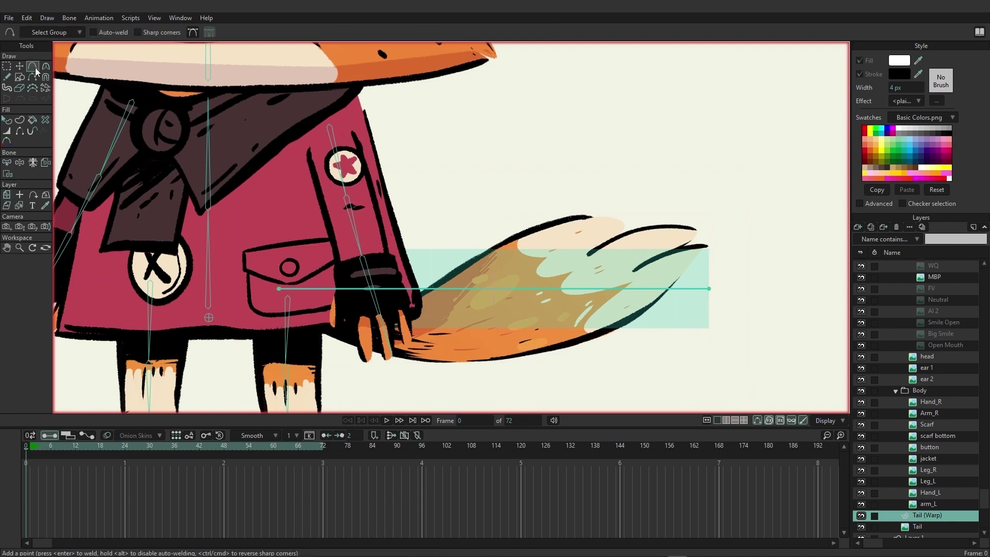
left_click(409, 290)
left_click(576, 287)
Step: Bend the warp curve down near the base and raise its end to lift the tail tip
left_click(19, 66)
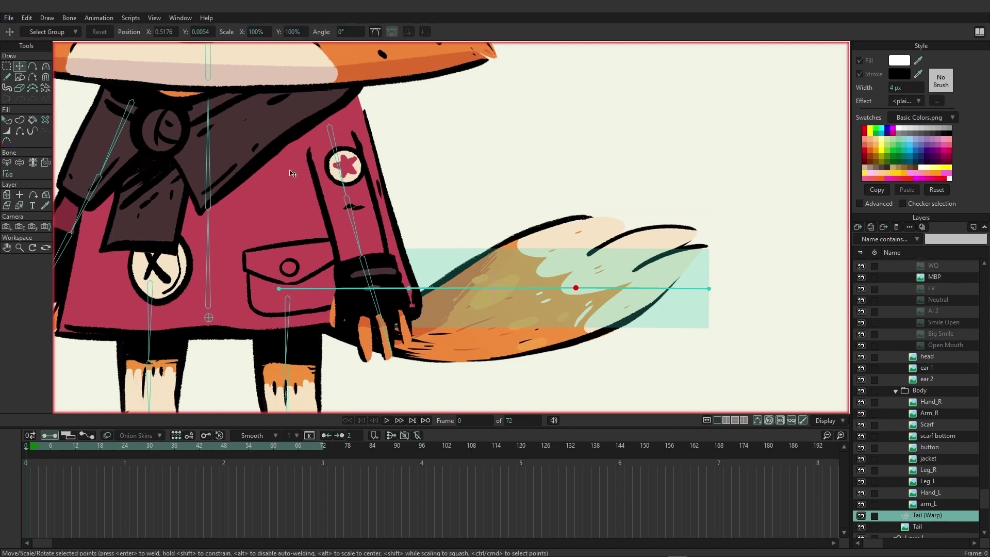
left_click_drag(576, 288, 577, 310)
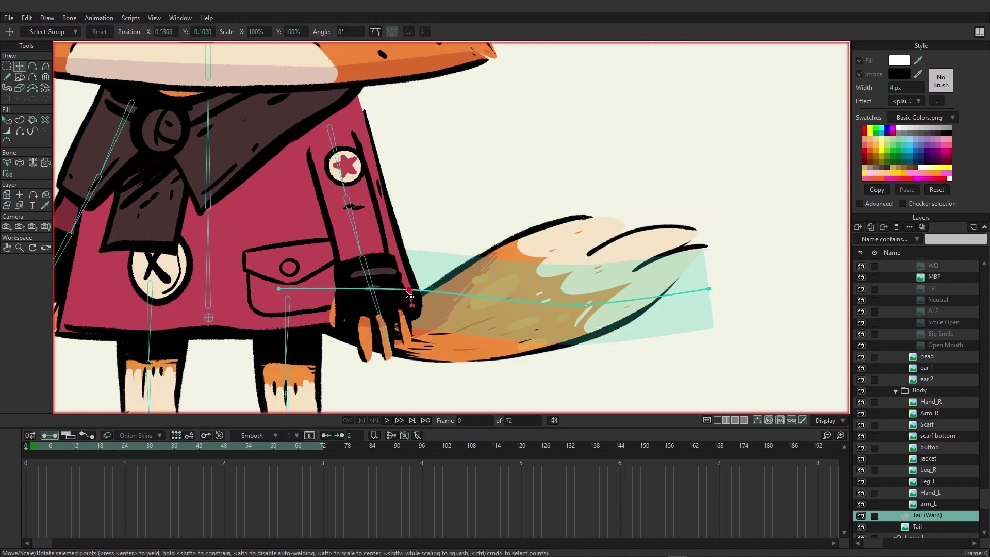
left_click_drag(409, 294, 415, 332)
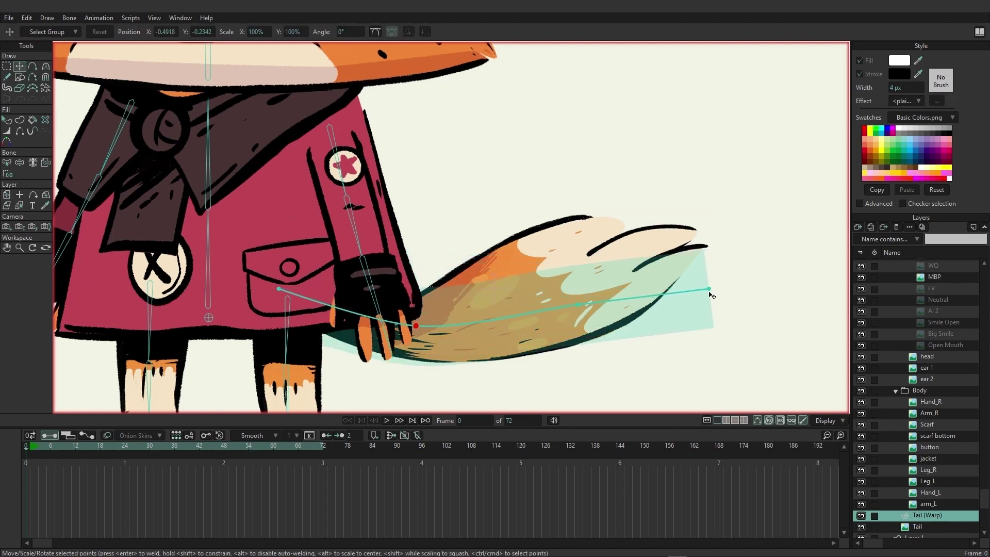
left_click_drag(710, 289, 705, 241)
left_click_drag(581, 305, 572, 281)
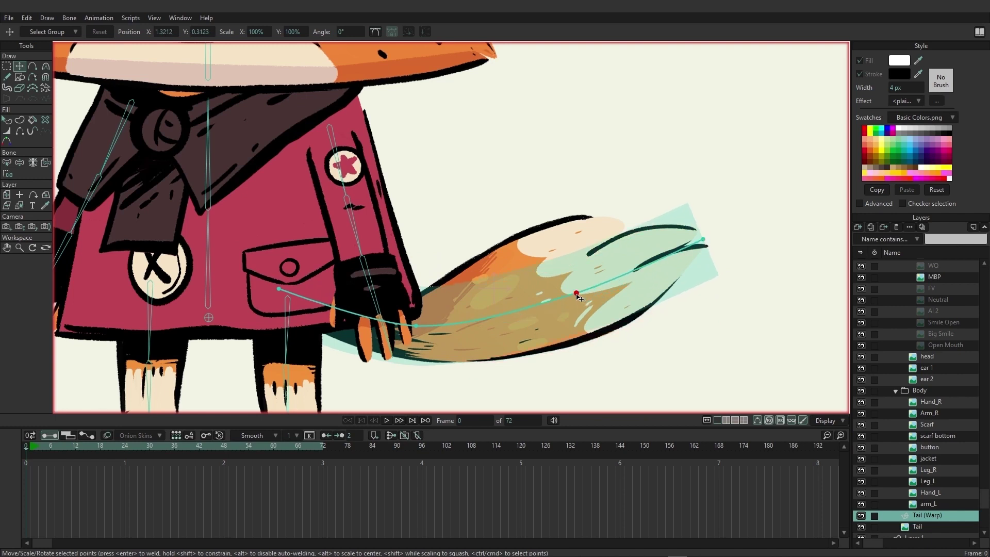
left_click_drag(703, 239, 699, 233)
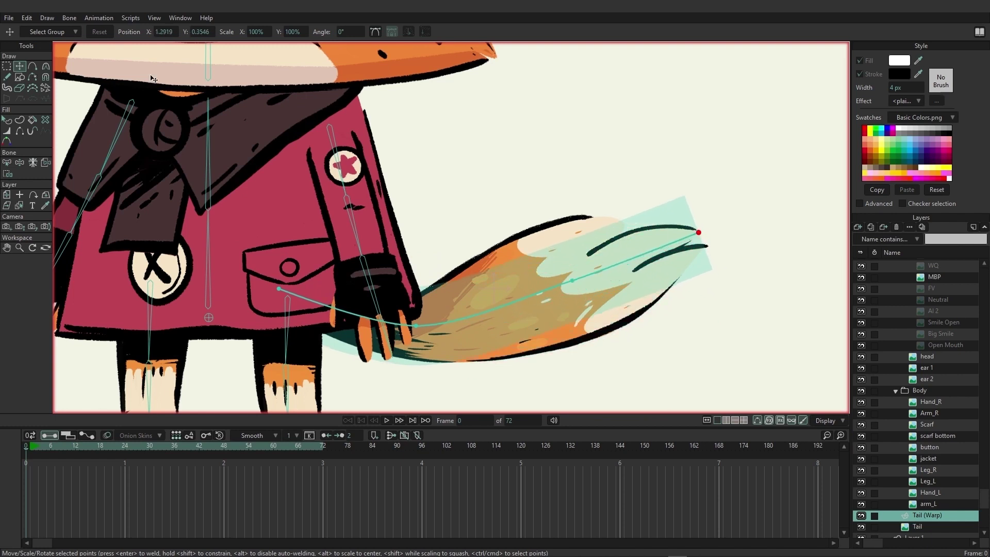
Step: Widen the warp region around the tip and middle, narrow it at the base, and nudge the end point
left_click(7, 130)
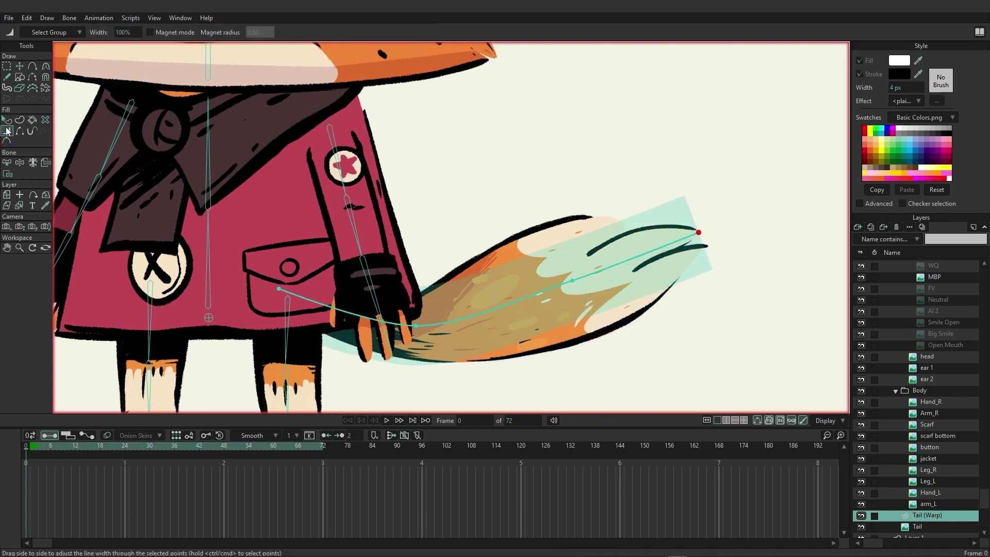
left_click_drag(692, 250, 717, 246)
mouse_move(573, 280)
left_mouse_down()
mouse_move(593, 283)
mouse_move(493, 319)
left_mouse_up()
left_click_drag(418, 329, 413, 330)
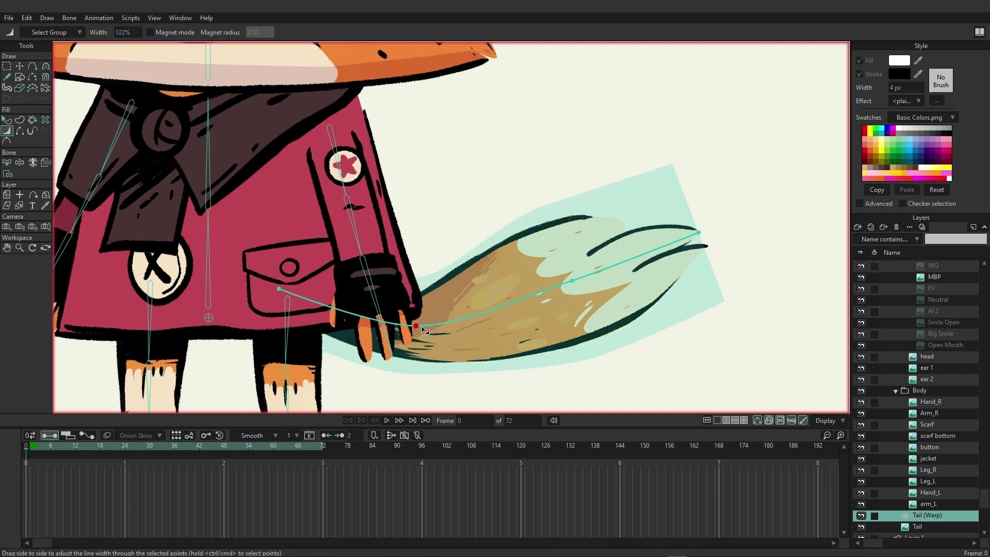
left_click(19, 66)
left_click_drag(699, 233, 705, 231)
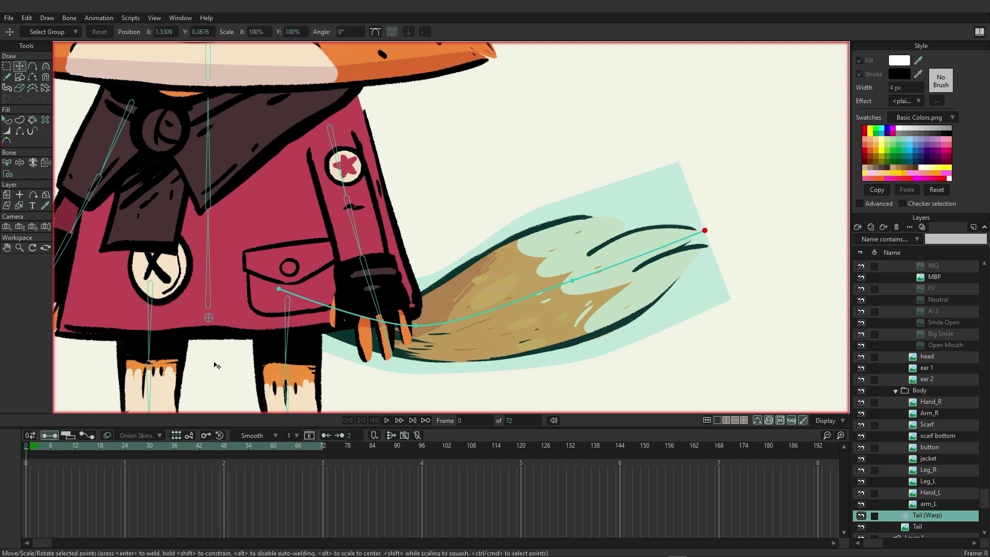
Step: At frame 6, reposition the tail's tip, middle and base warp points to curve it upward and thinner
left_click(51, 448)
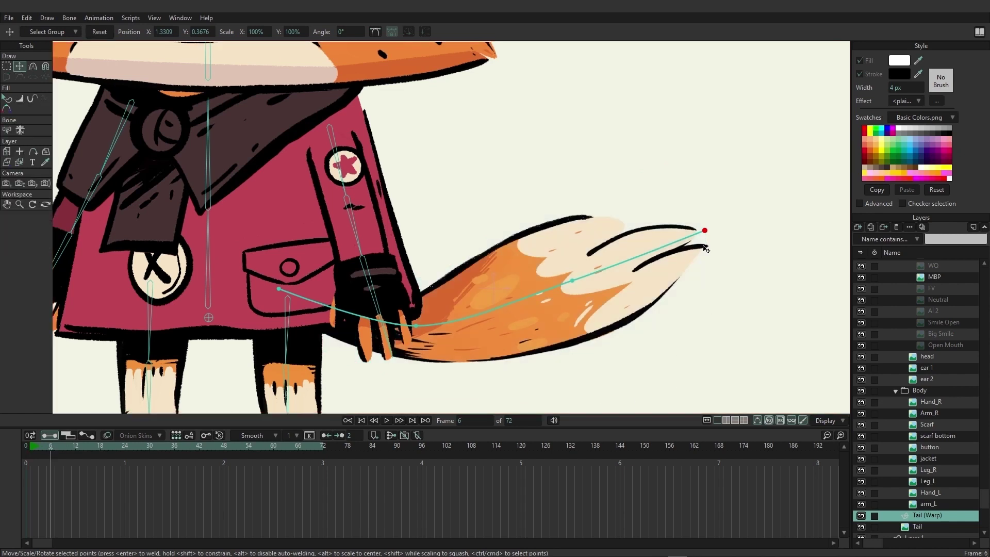
mouse_move(705, 232)
left_mouse_down()
mouse_move(780, 214)
mouse_move(822, 190)
mouse_move(767, 202)
left_mouse_up()
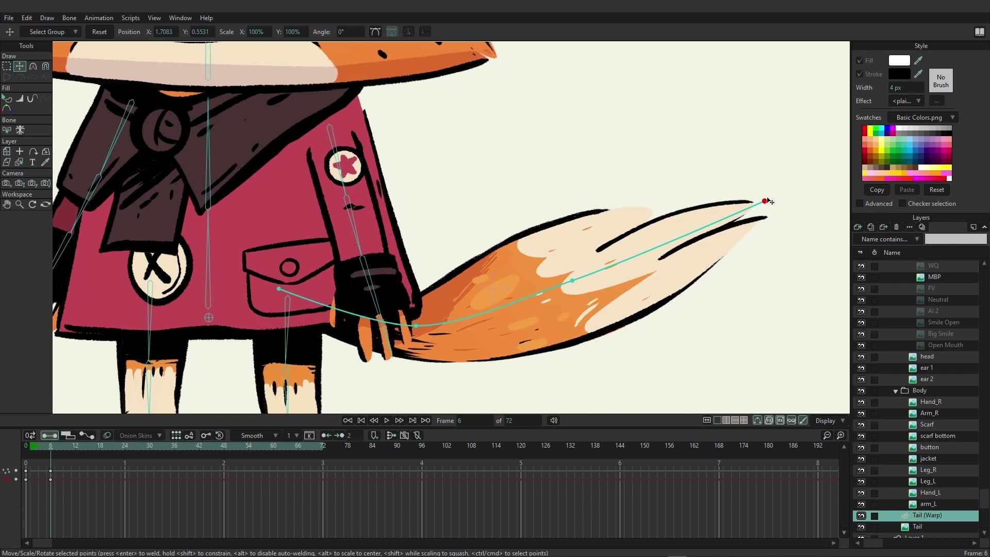
mouse_move(766, 201)
left_mouse_down()
mouse_move(717, 214)
mouse_move(734, 212)
left_mouse_up()
left_click_drag(573, 280, 604, 275)
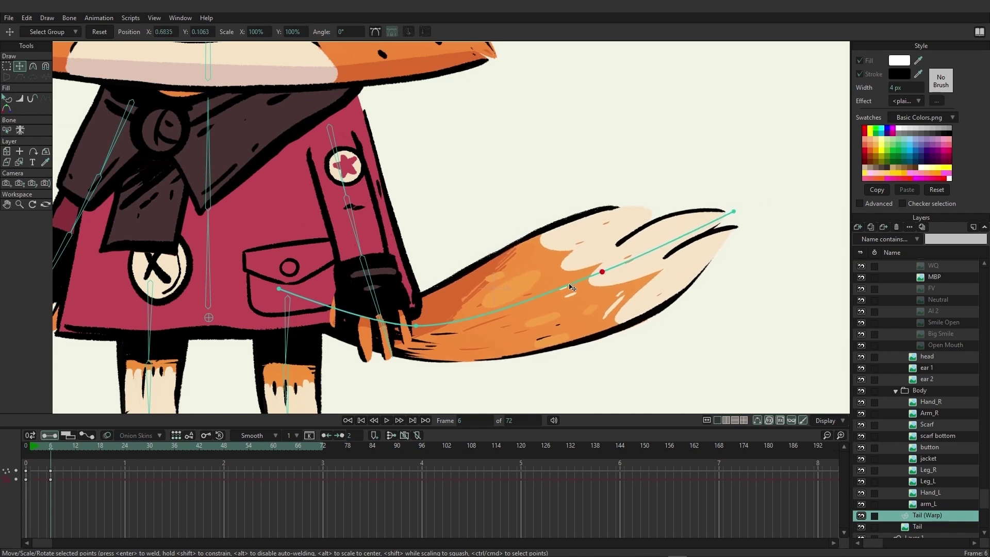
mouse_move(416, 327)
left_mouse_down()
mouse_move(484, 323)
mouse_move(530, 299)
left_mouse_up()
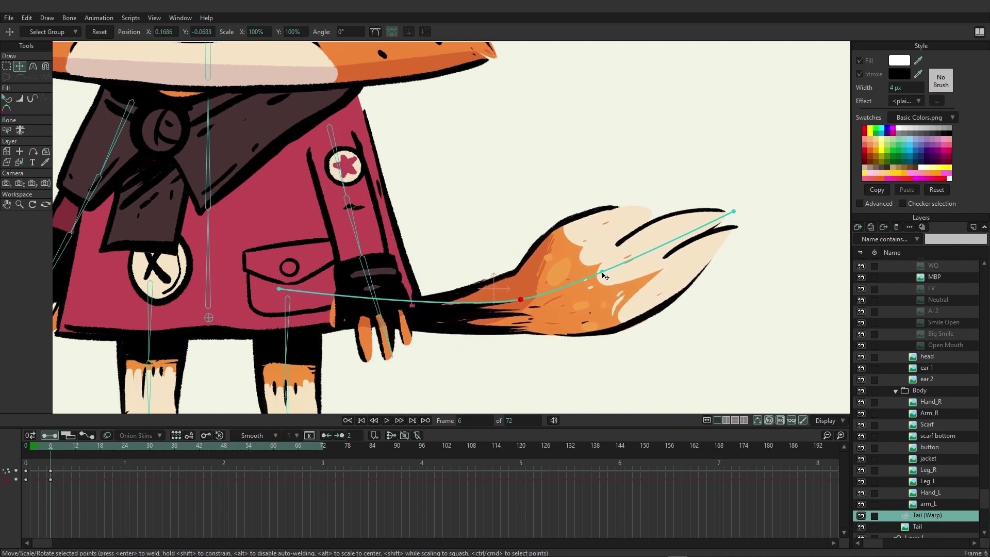
left_click_drag(521, 300, 463, 305)
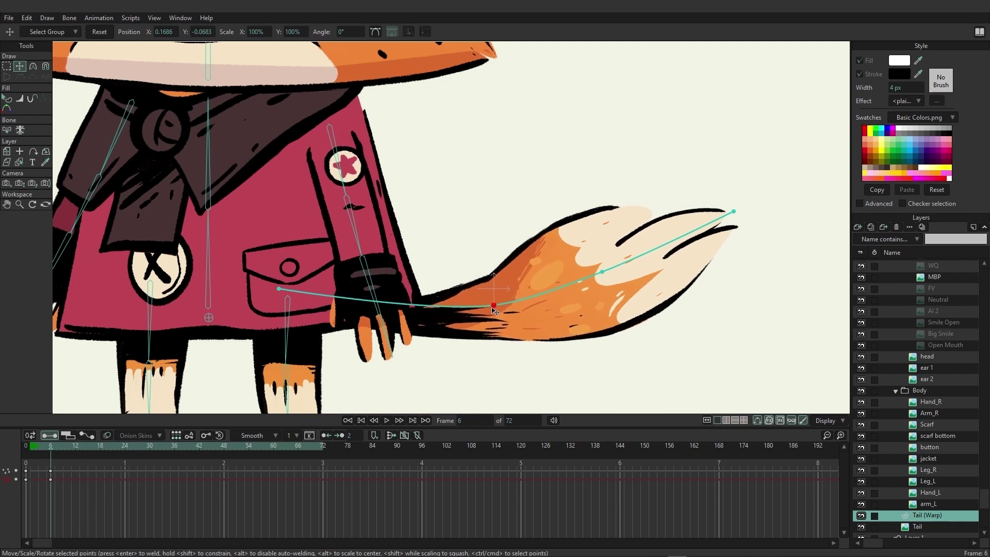
left_click_drag(602, 272, 544, 281)
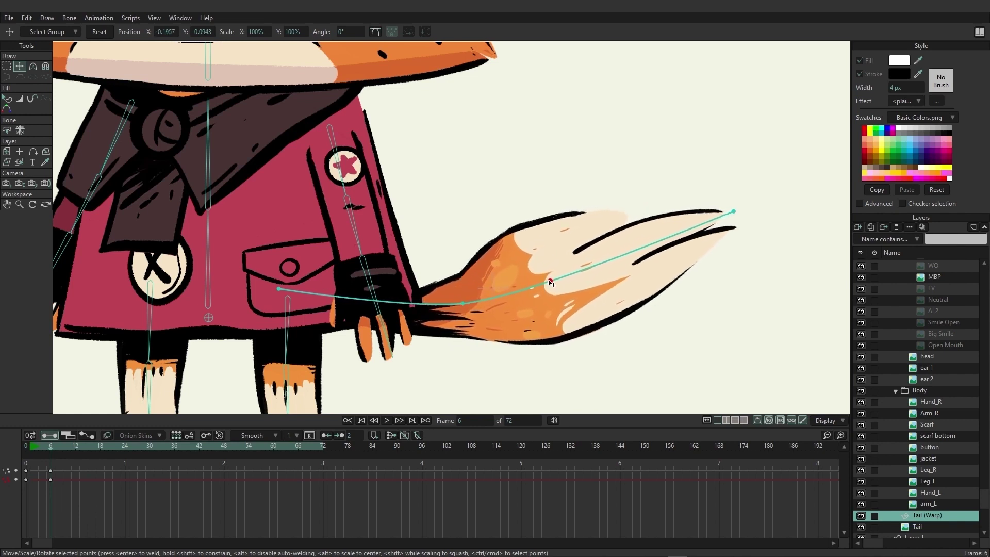
left_click_drag(732, 211, 716, 222)
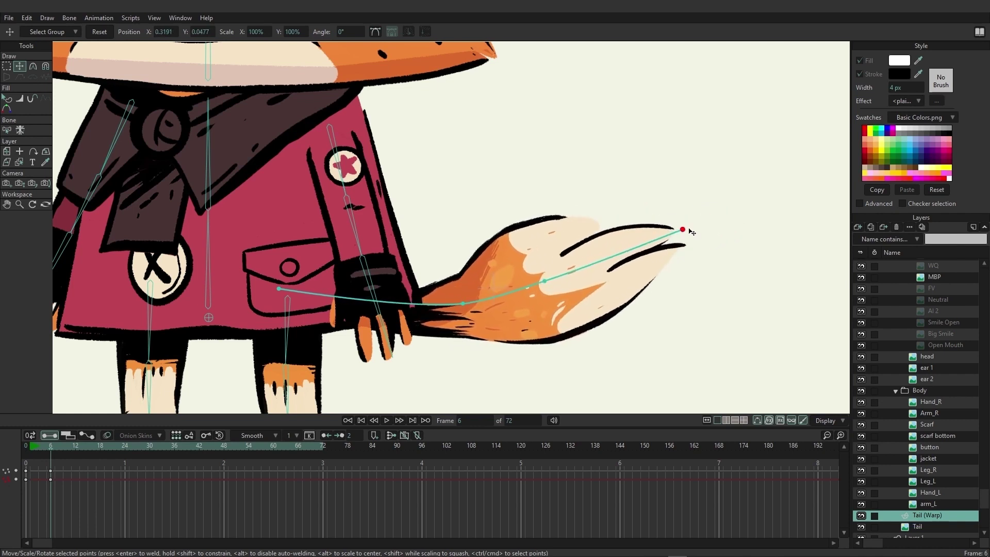
left_click_drag(544, 281, 604, 263)
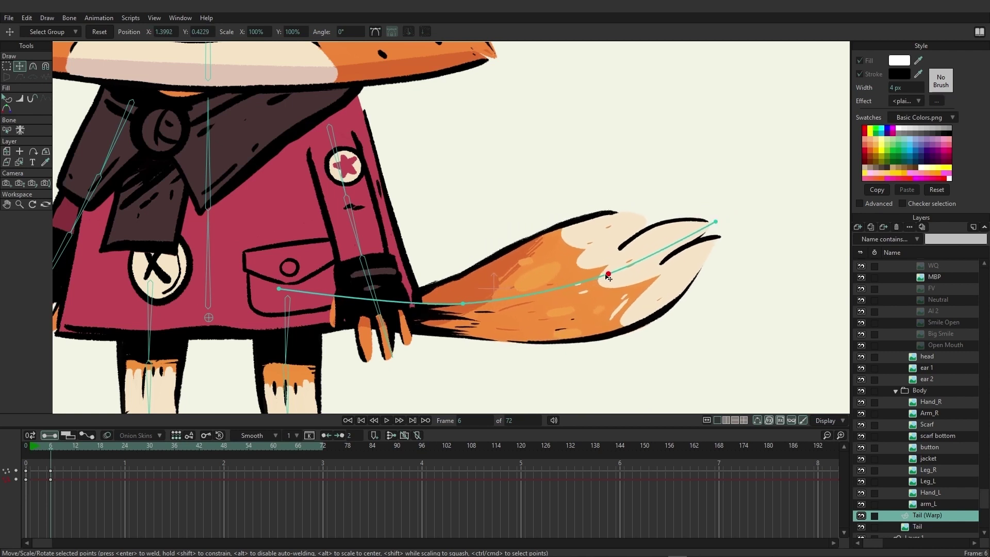
left_click_drag(463, 305, 519, 293)
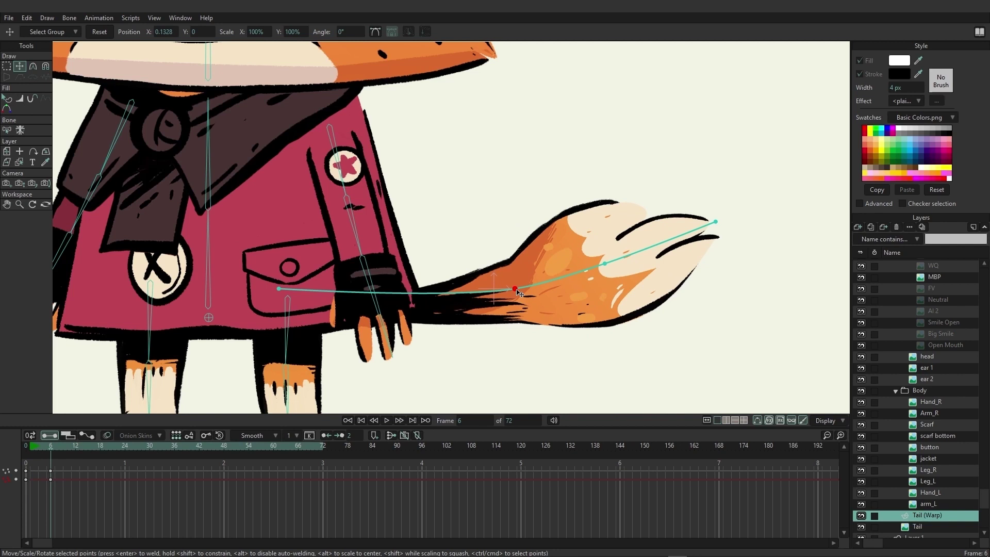
Step: Replace the old warp with a new Tail (Warp) curver layer at frame 0 and add a middle point
left_click(896, 230)
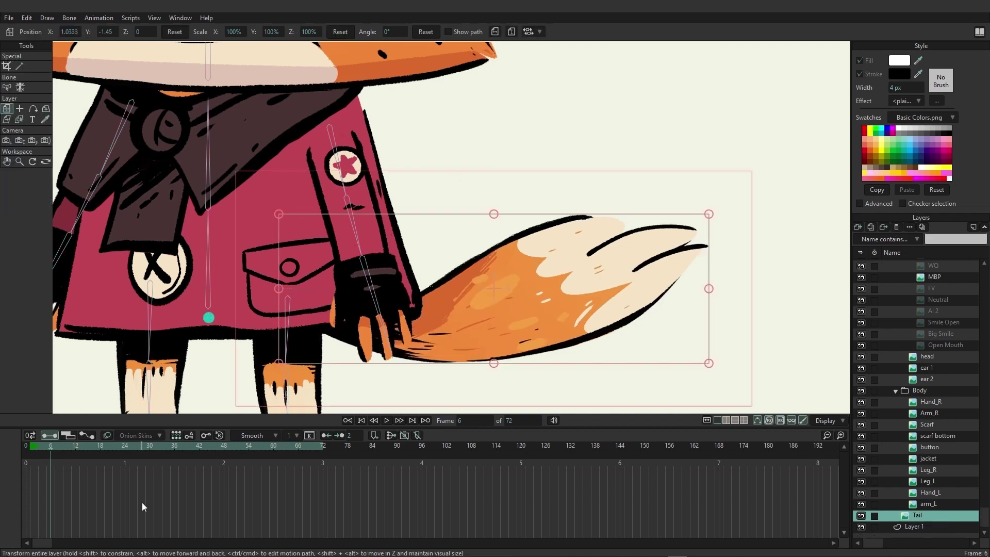
left_click(30, 451)
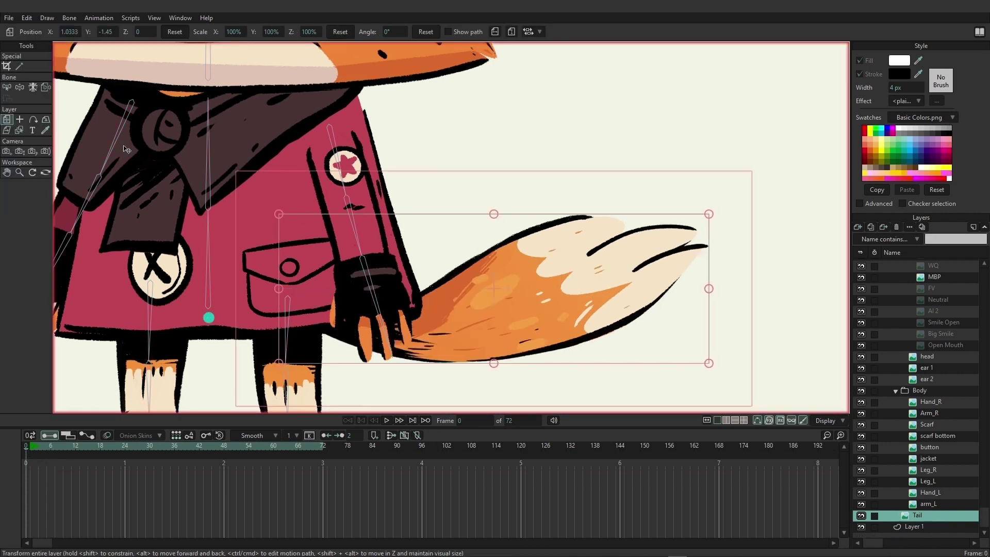
left_click(47, 19)
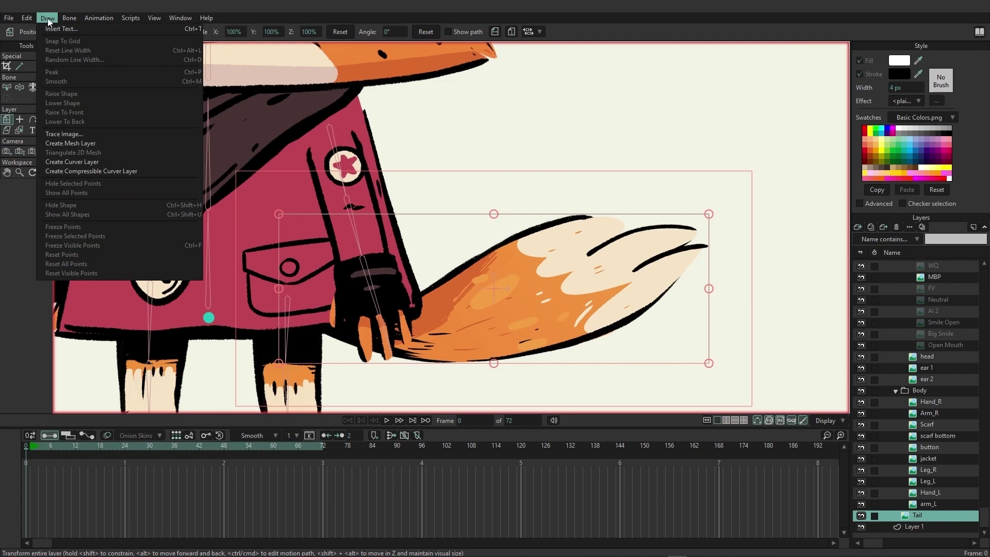
left_click(86, 162)
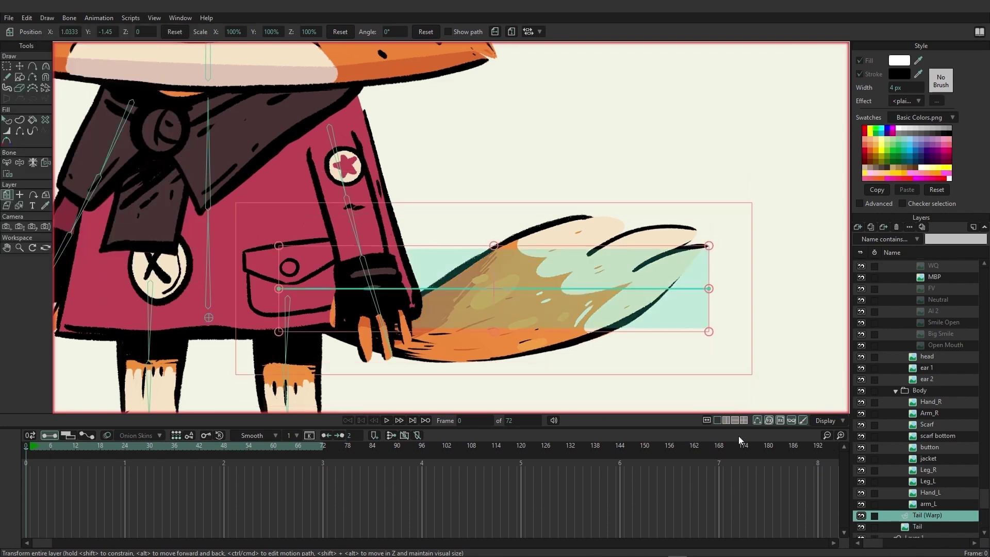
left_click(32, 66)
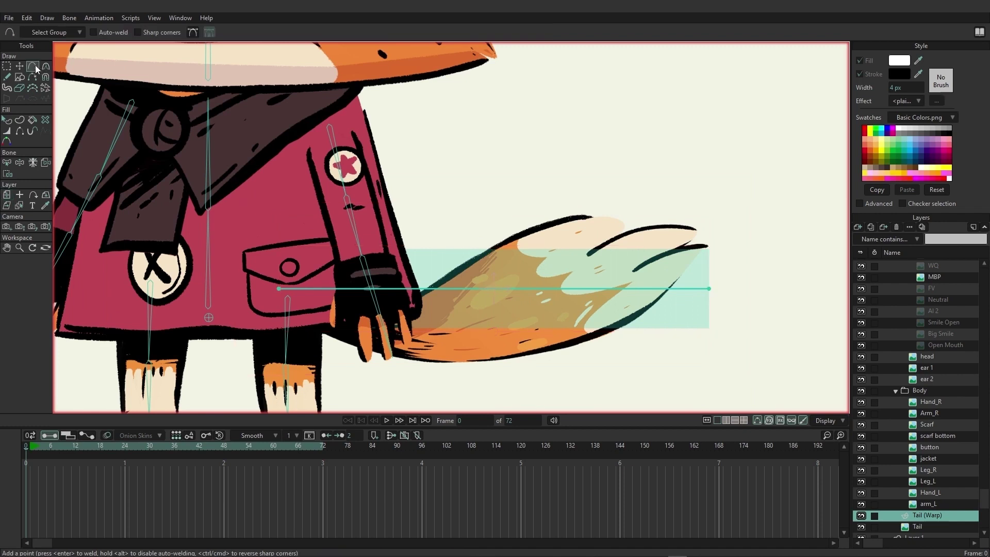
left_click(528, 288)
Step: Bend the new curve by raising the tail-end point and pulling the point near the paw down
left_click(19, 66)
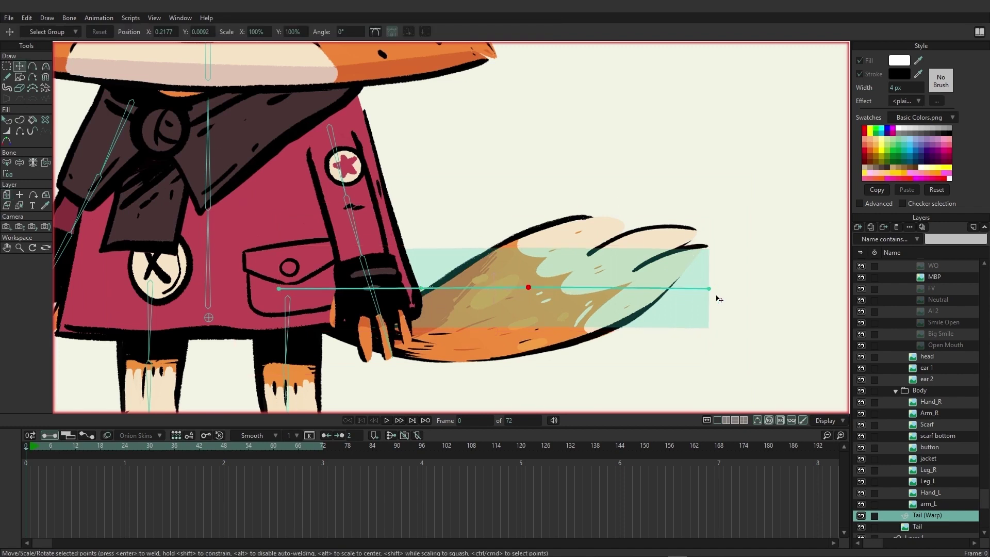
left_click_drag(709, 288, 704, 246)
left_click_drag(528, 287, 536, 297)
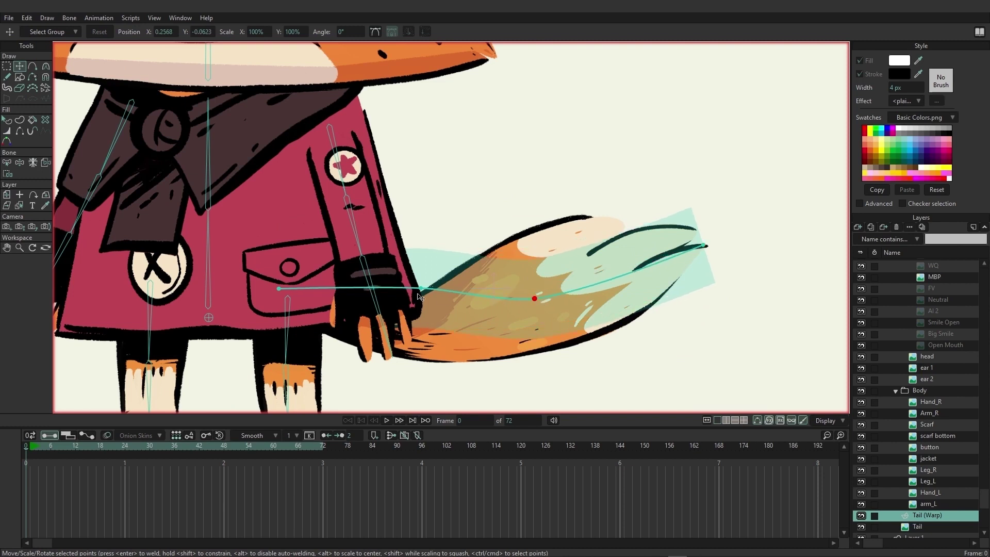
left_click_drag(422, 287, 428, 324)
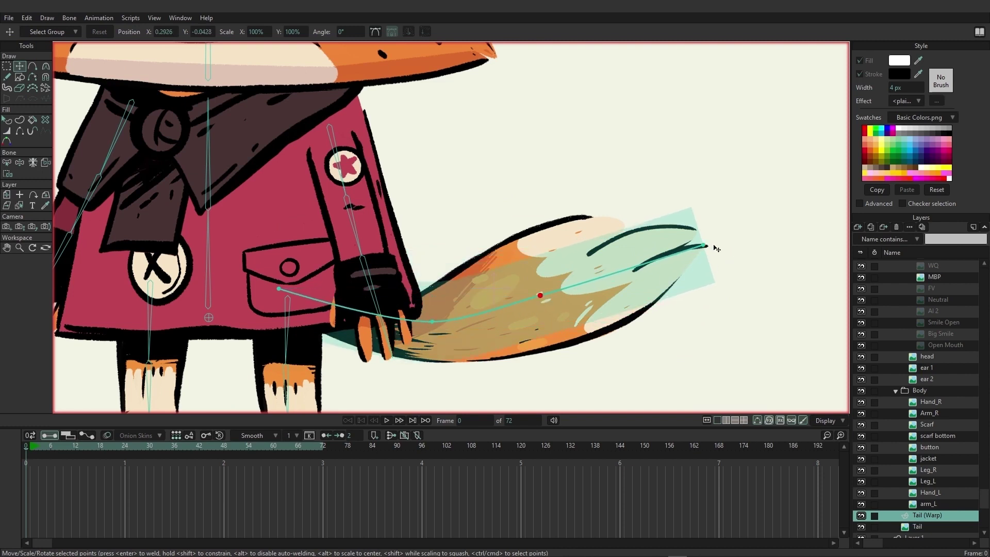
left_click_drag(704, 247, 723, 241)
Step: Widen the warp area around the tail's middle and base
left_click(12, 132)
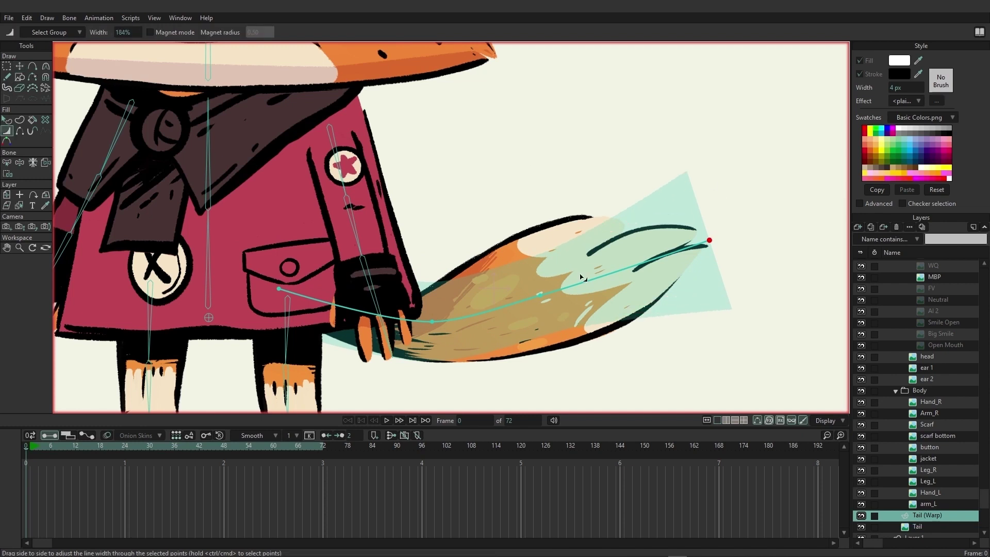
left_click_drag(540, 295, 573, 296)
left_click_drag(433, 322, 548, 335)
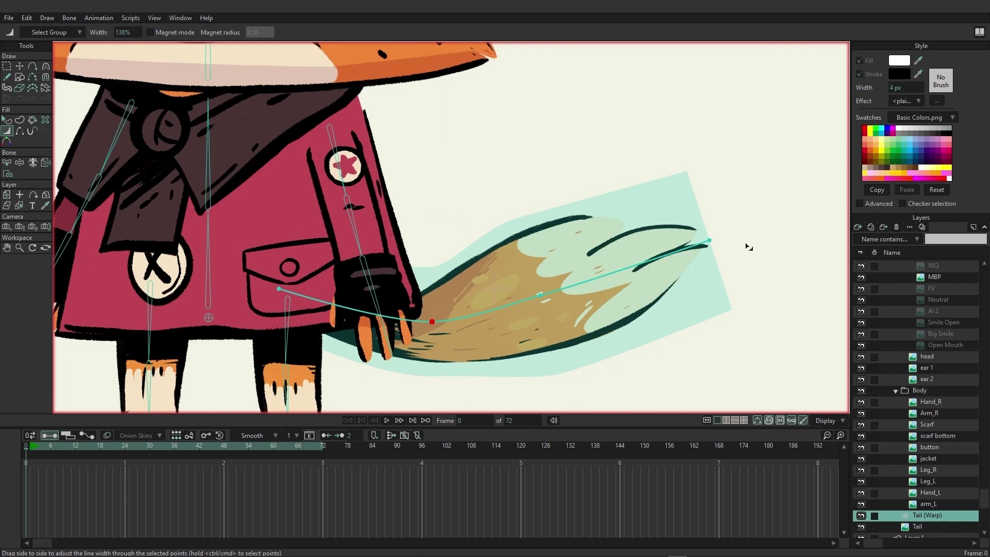
scroll(934, 348, "up", 5)
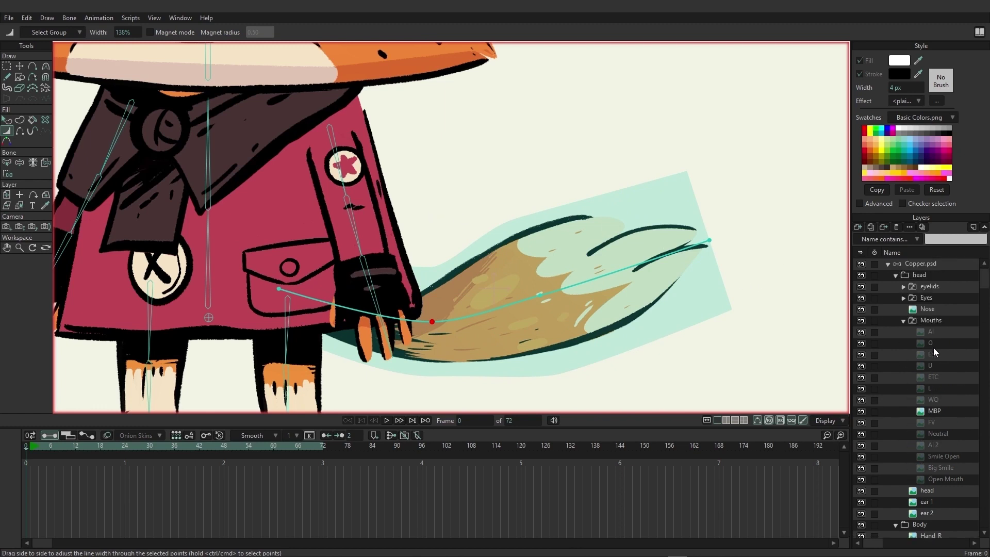
Step: In the Copper.psd bone layer, draw new bone B24 on the empty canvas right of the fox
left_click(932, 267)
key("ctrl+r")
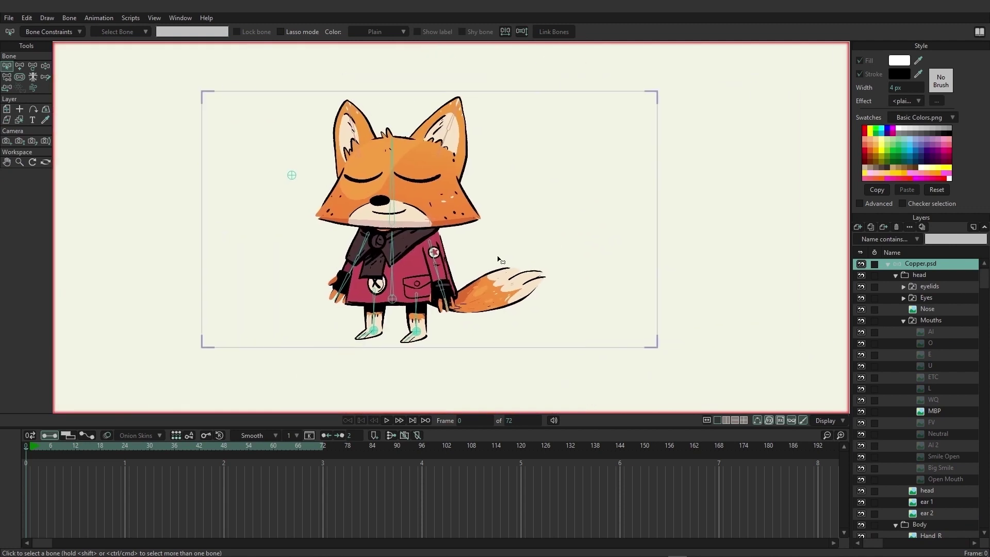
scroll(562, 232, "up", 2)
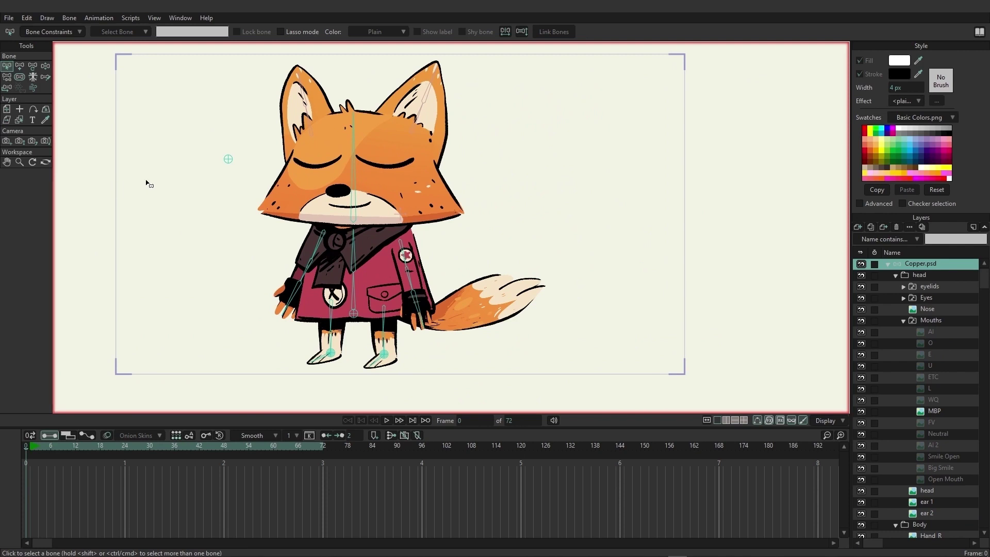
left_click(354, 146)
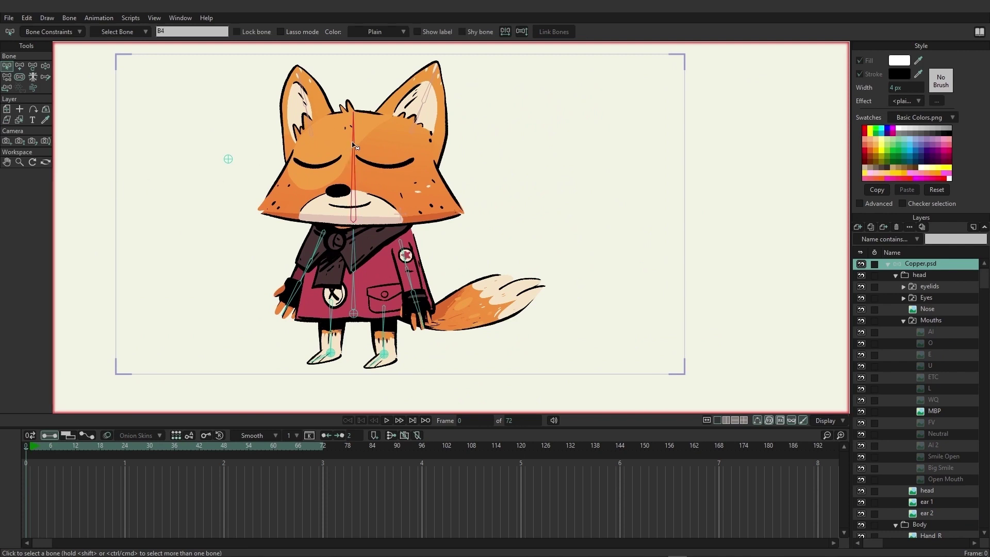
left_click(19, 66)
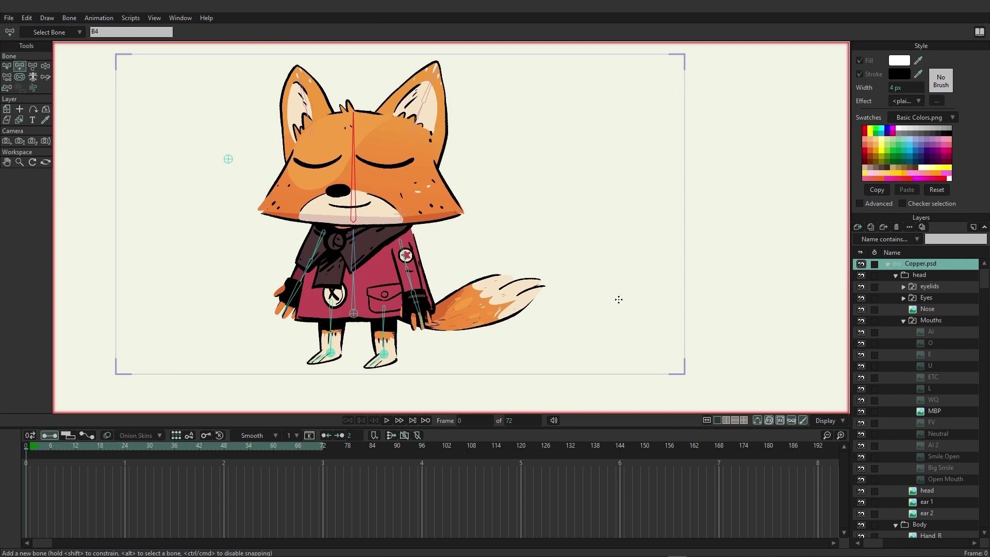
left_click_drag(624, 303, 627, 239)
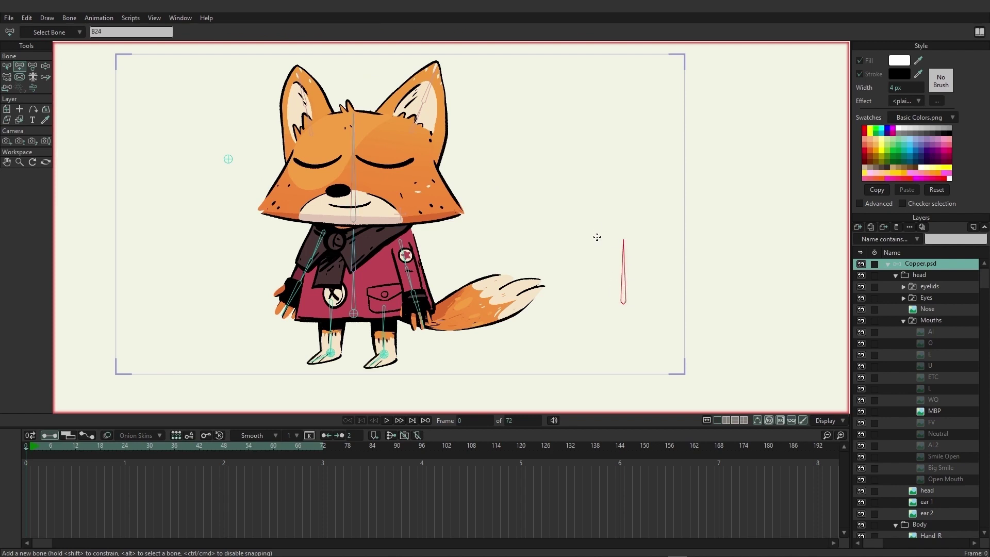
left_click(7, 68)
Step: Enable angle limits on bone B24 with a -30° minimum, then rename it 'tail'
left_click(67, 32)
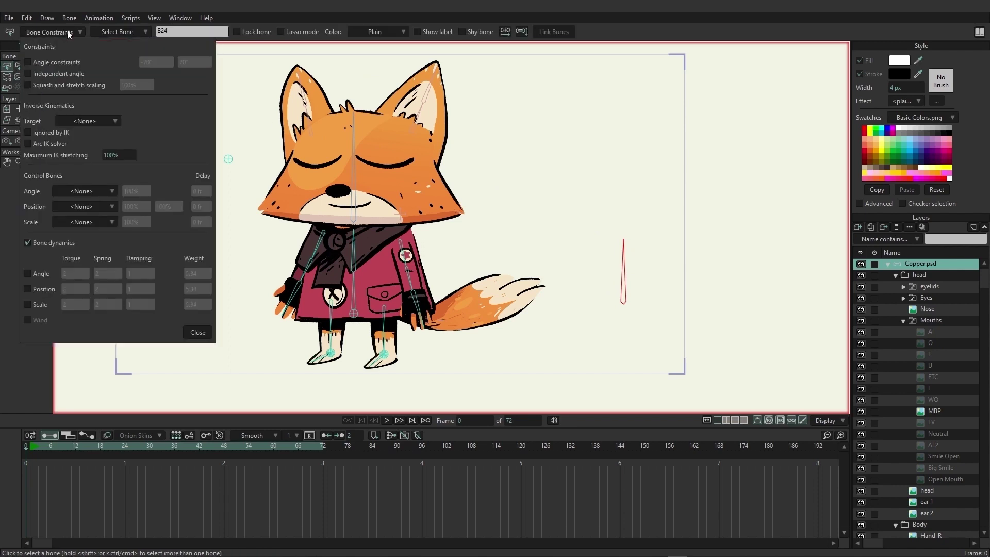
left_click(58, 63)
left_click(158, 60)
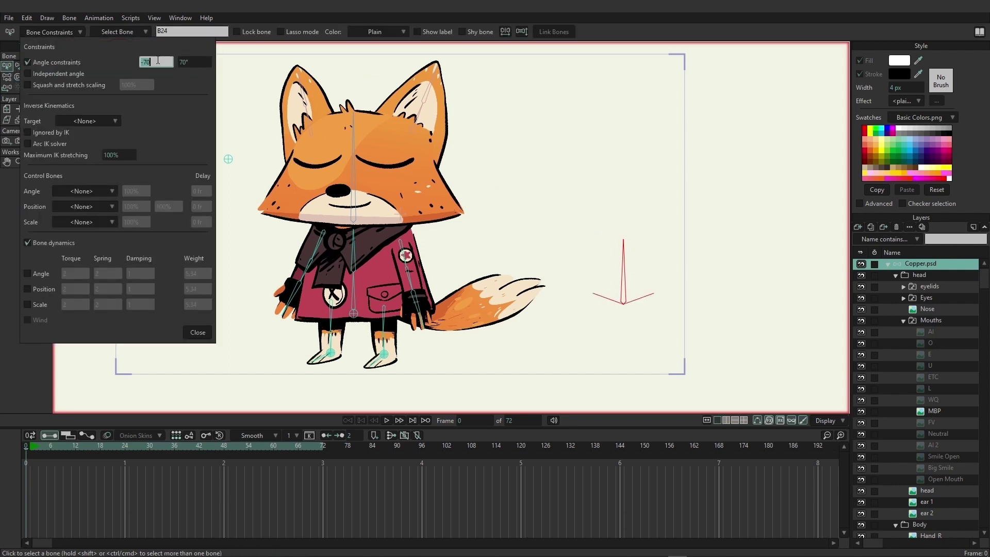
type("-30")
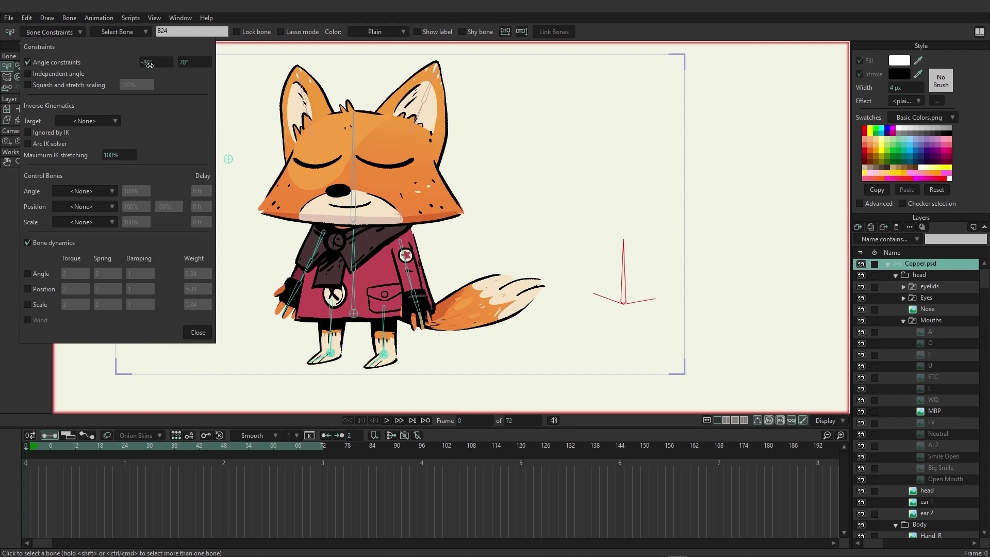
key("Return")
mouse_move(195, 63)
left_mouse_down()
mouse_move(234, 63)
mouse_move(187, 67)
left_mouse_up()
left_click(198, 333)
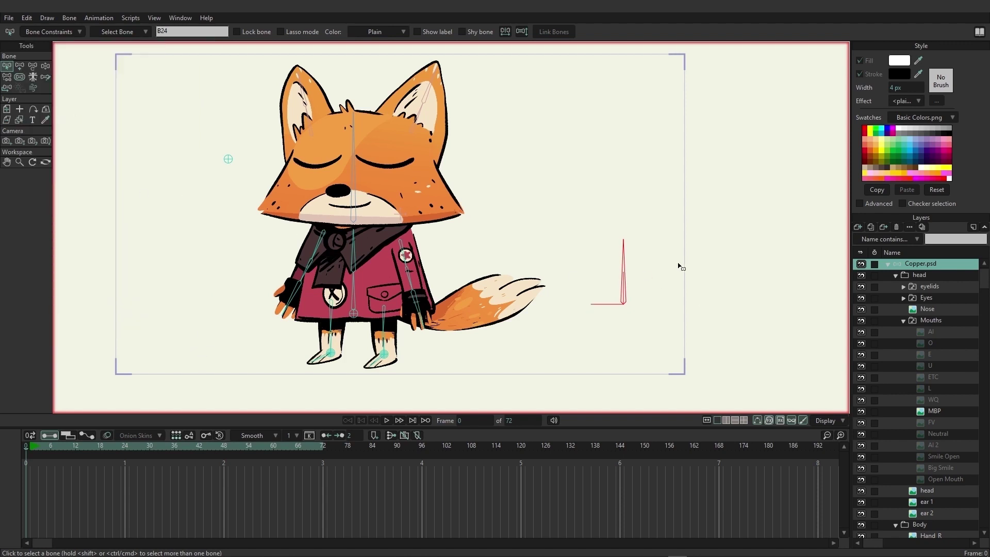
left_click(191, 32)
type("tail")
Step: Show the Actions panel via the Window menu and create a new action named 'tail'
left_click(186, 23)
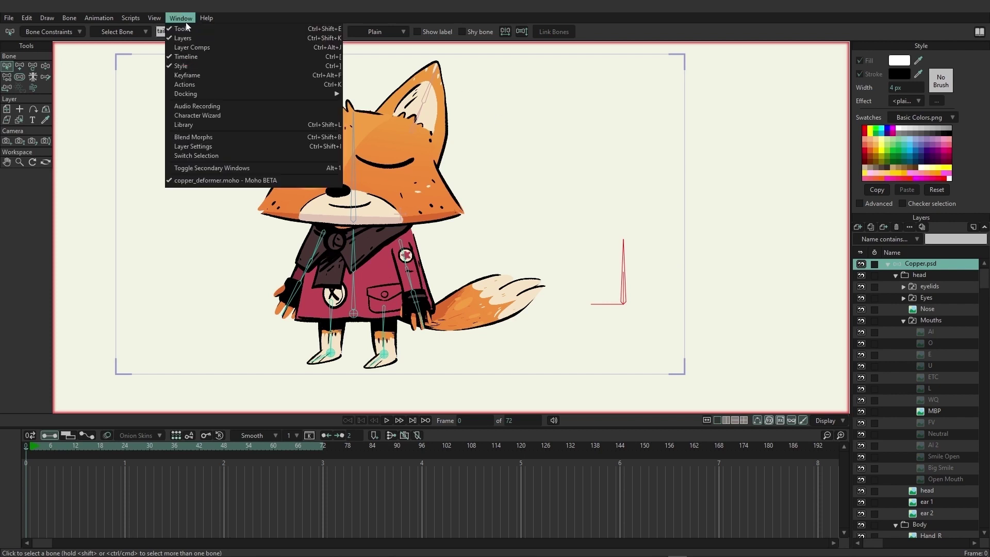
left_click(194, 84)
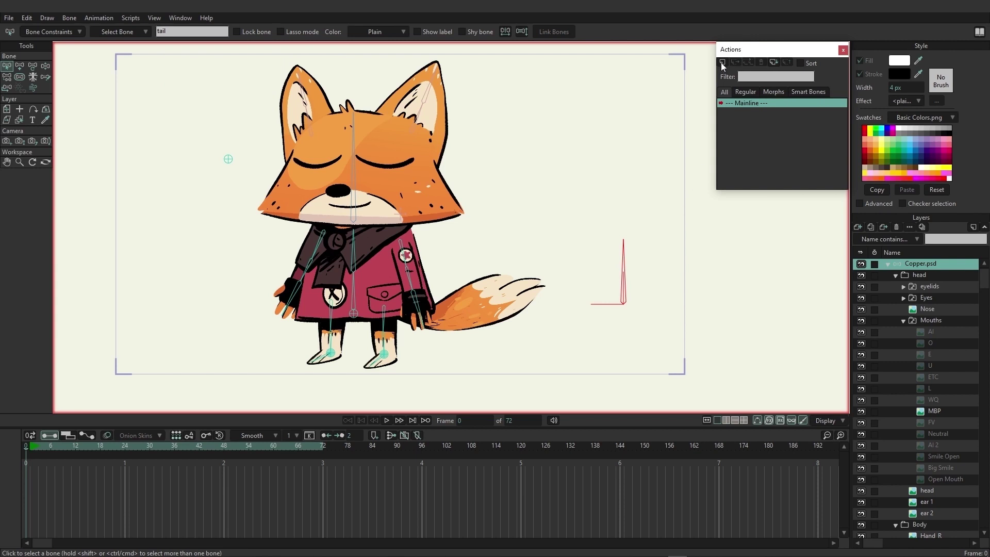
left_click(723, 62)
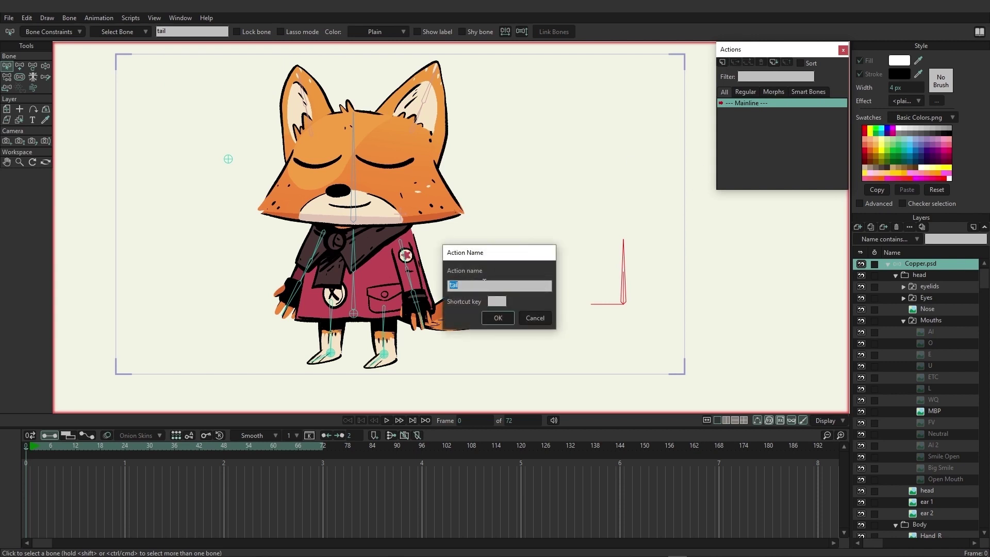
left_click(498, 319)
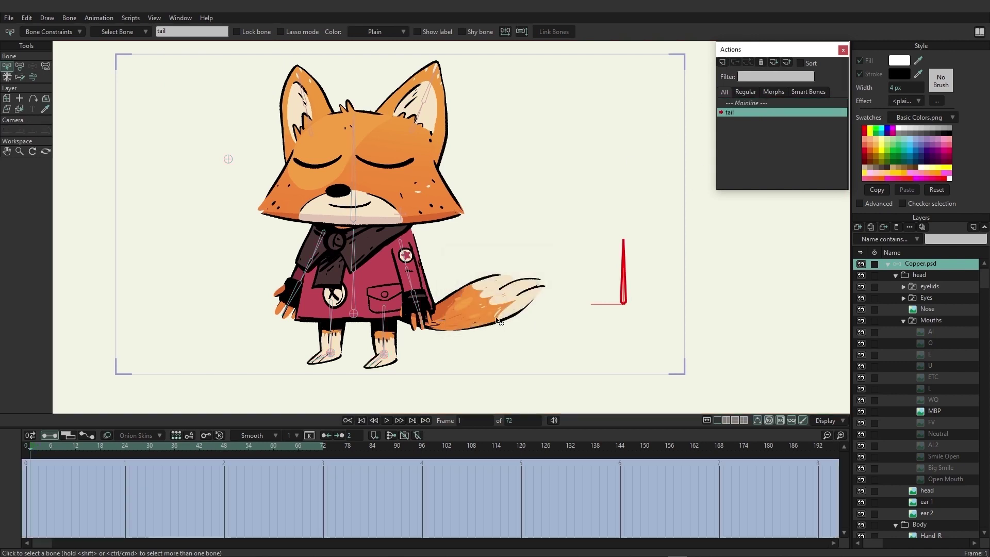
Step: Key the tail control bone rotated toward horizontal at frame 24 of the action
left_click(123, 447)
left_click(19, 66)
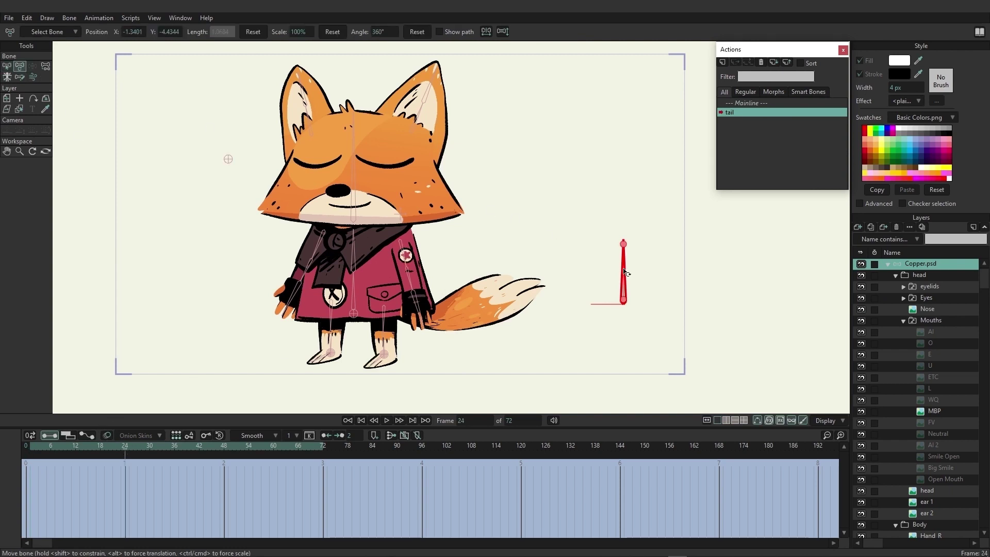
mouse_move(625, 271)
left_mouse_down()
mouse_move(595, 277)
mouse_move(572, 326)
left_mouse_up()
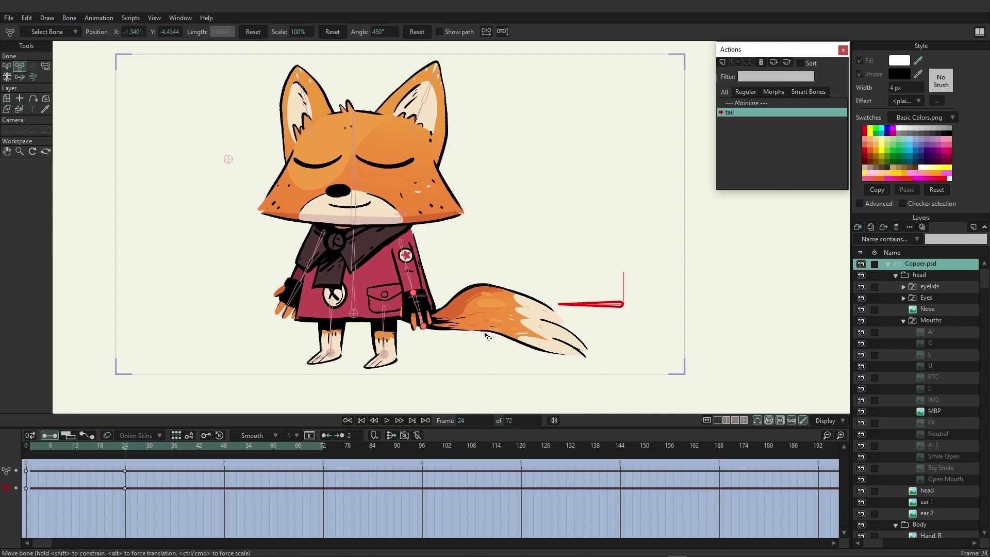
Step: Scrub the action from frame 0 to 24 to preview the bone's rotation
left_click(27, 447)
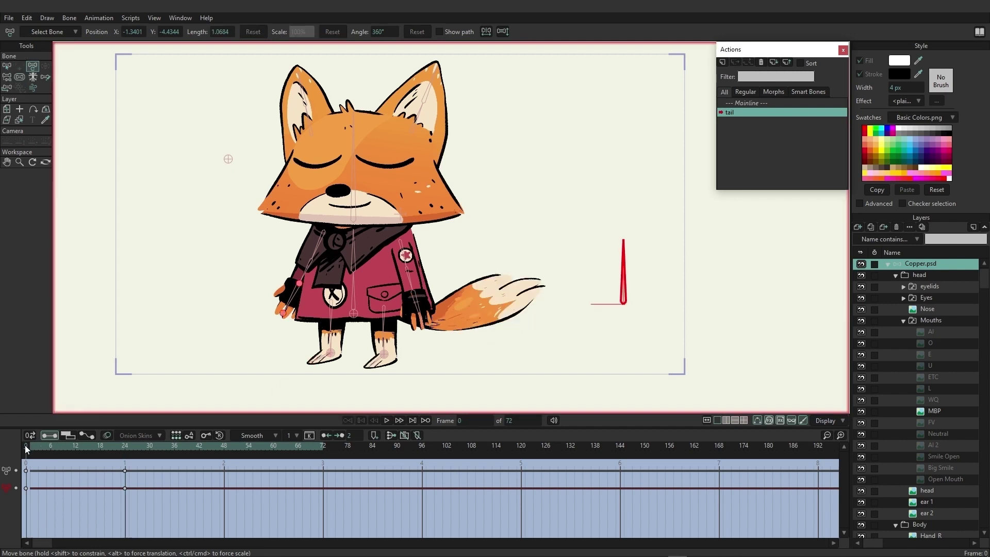
left_click(20, 76)
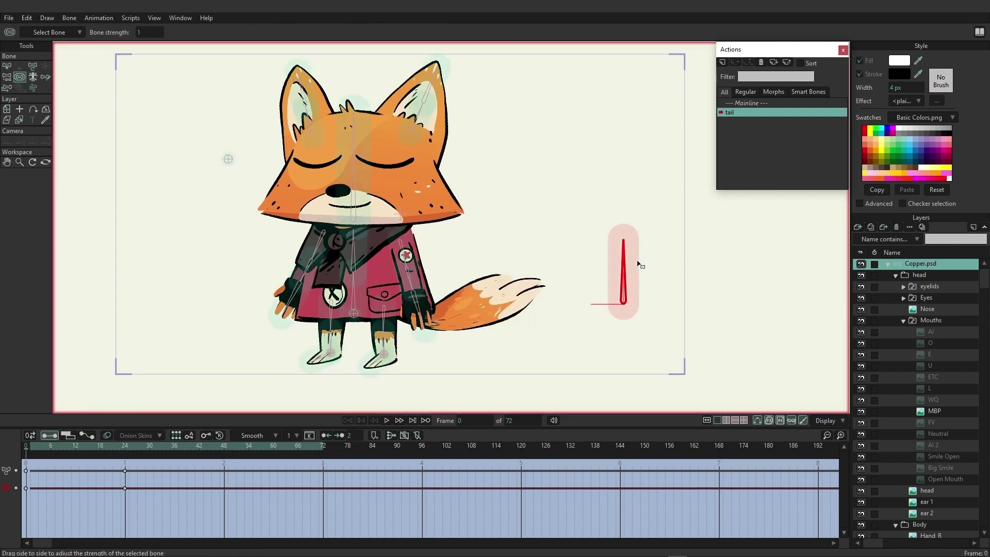
left_click(47, 448)
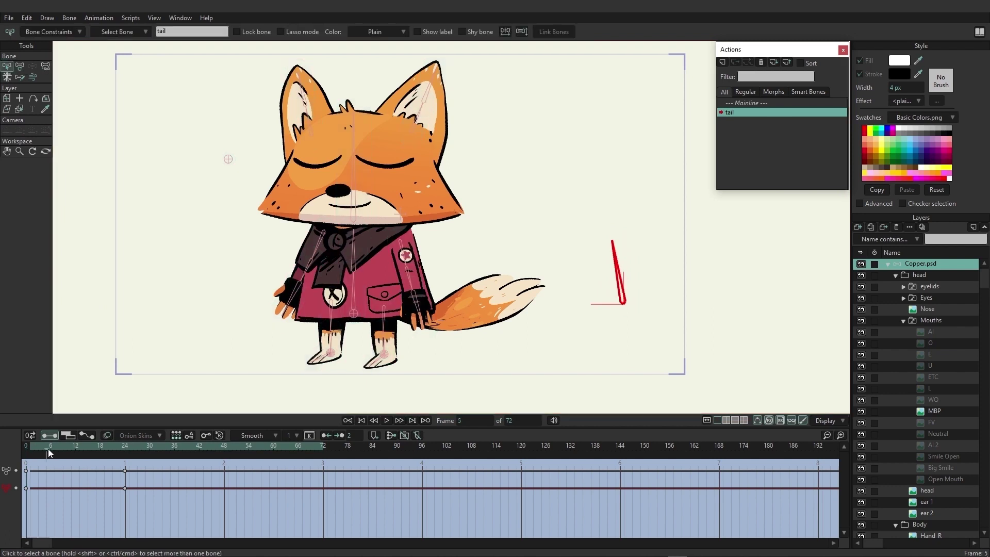
left_click_drag(47, 454, 126, 449)
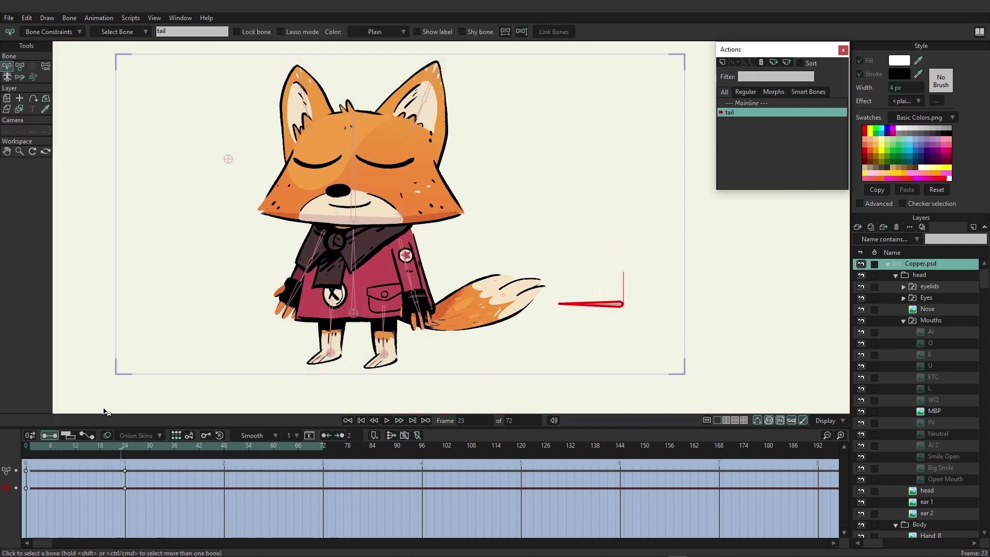
left_click(125, 448)
scroll(962, 479, "down", 2)
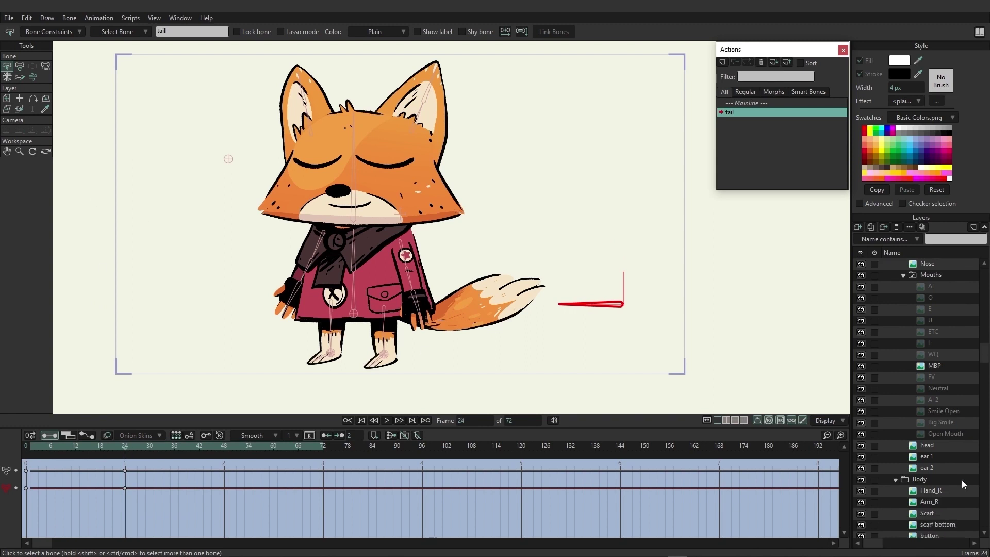
scroll(962, 480, "down", 1)
scroll(961, 479, "down", 2)
Step: At frame 24, drag the Tail (Warp) points so the tail stretches low and straight, then preview
left_click(922, 503)
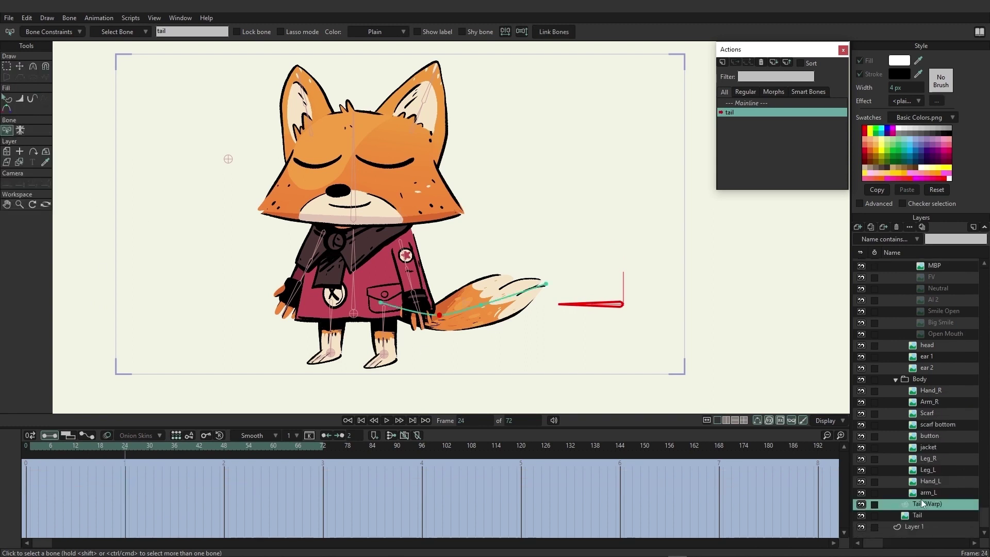
left_click(19, 66)
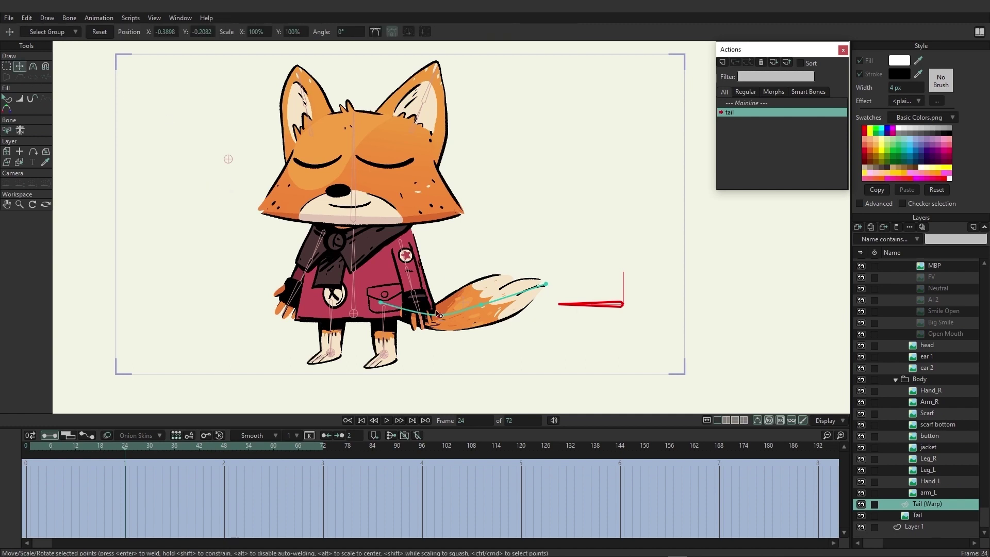
mouse_move(441, 316)
left_mouse_down()
mouse_move(473, 322)
mouse_move(456, 338)
left_mouse_up()
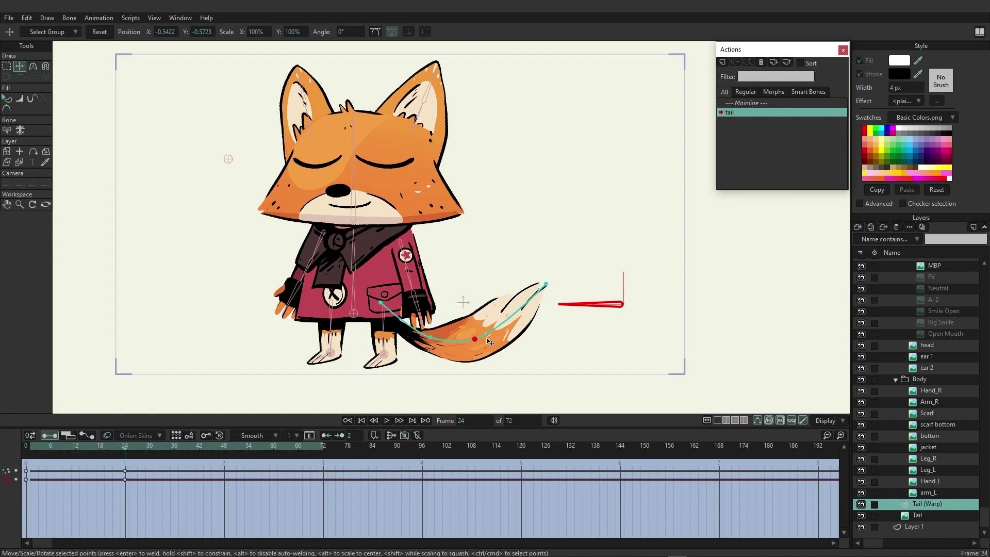
left_click_drag(549, 287, 556, 346)
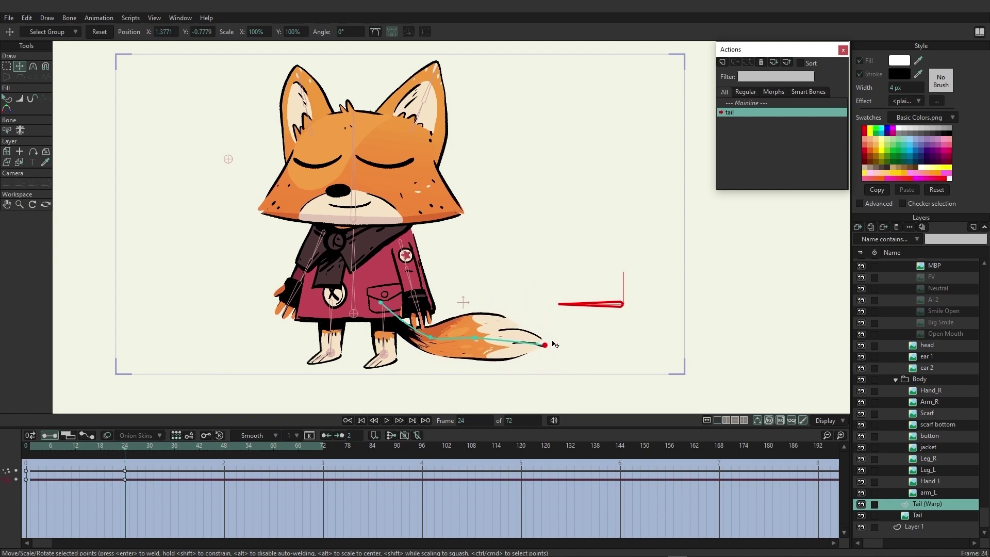
left_click_drag(481, 344, 428, 345)
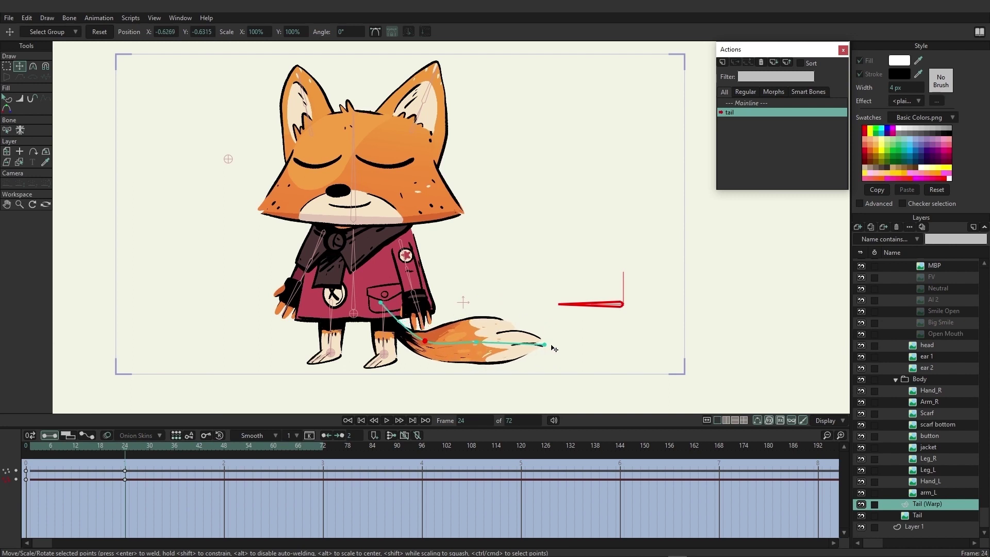
left_click_drag(545, 345, 540, 339)
left_click_drag(128, 448, 39, 446)
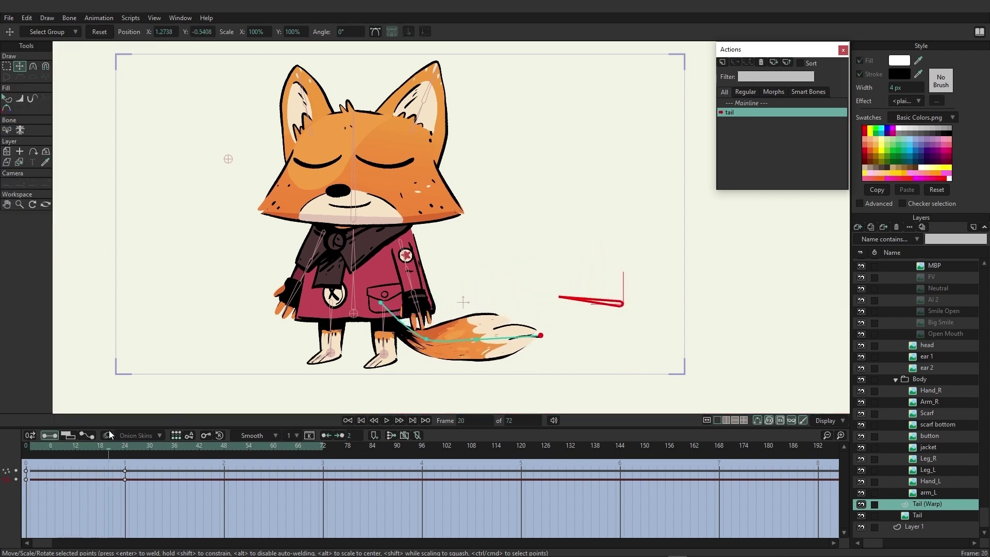
Step: On Mainline at frame 12, rotate the tail control bone down and back to test the tail bend
left_click(752, 104)
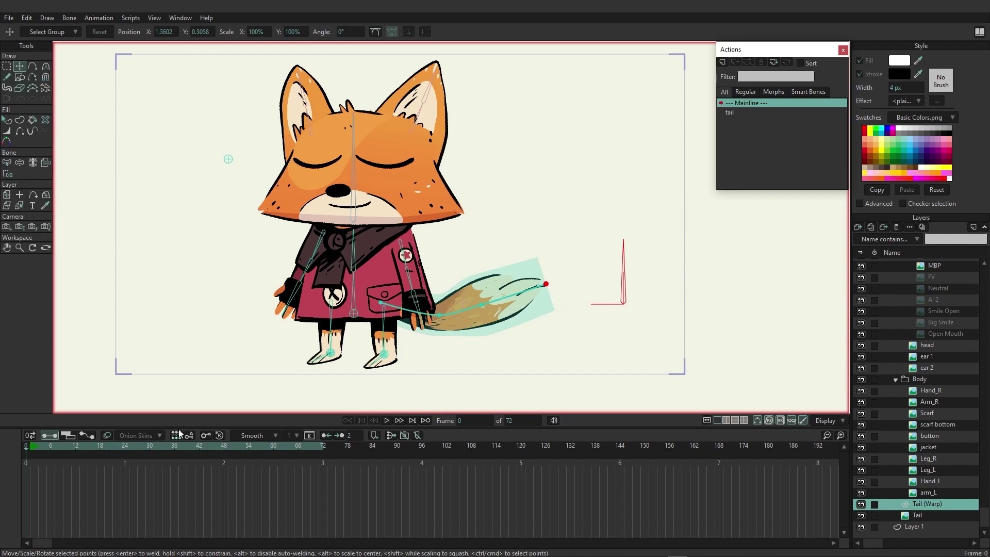
left_click(75, 450)
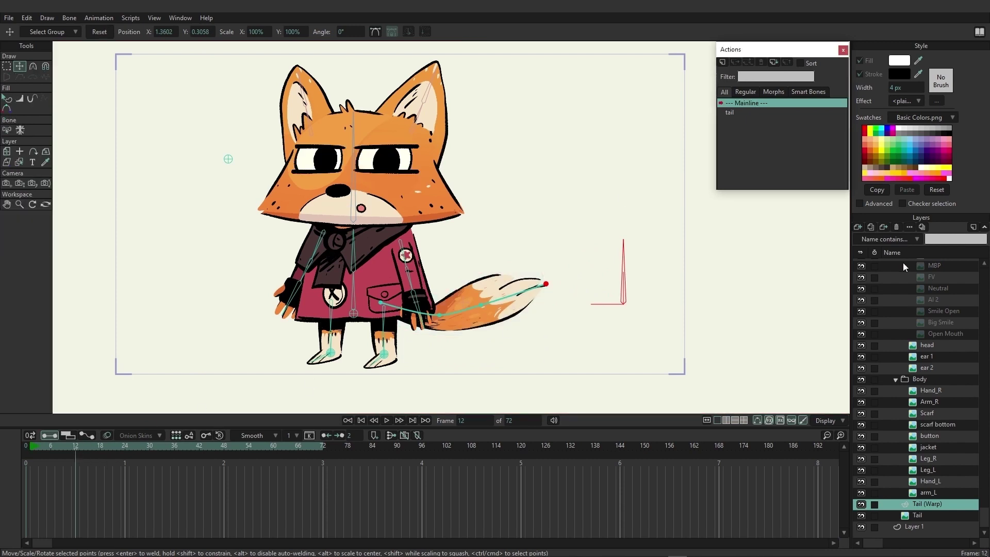
scroll(923, 309, "up", 3)
scroll(928, 310, "up", 2)
scroll(917, 274, "up", 2)
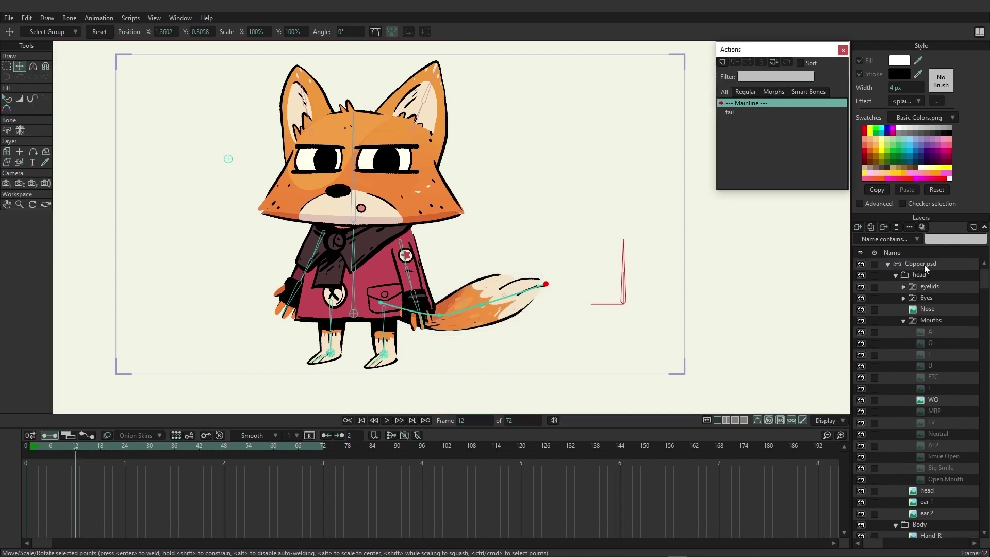
left_click(924, 265)
left_click(20, 66)
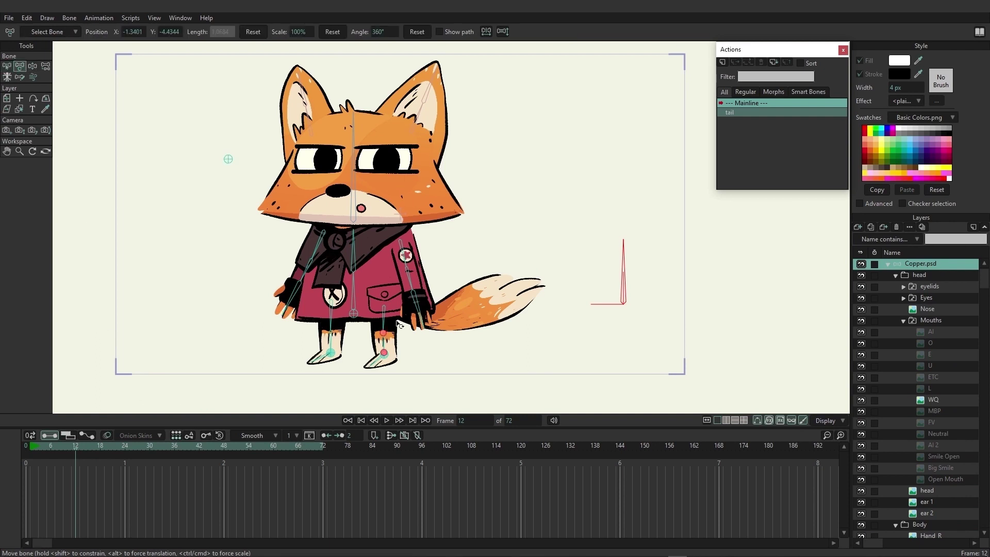
mouse_move(617, 274)
left_mouse_down()
mouse_move(597, 267)
mouse_move(609, 267)
left_mouse_up()
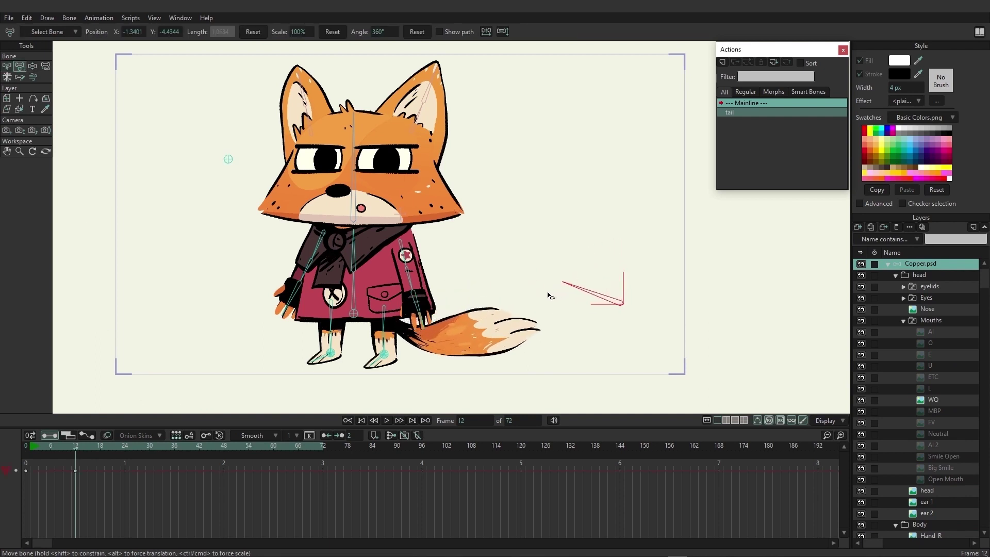
left_click_drag(609, 267, 622, 253)
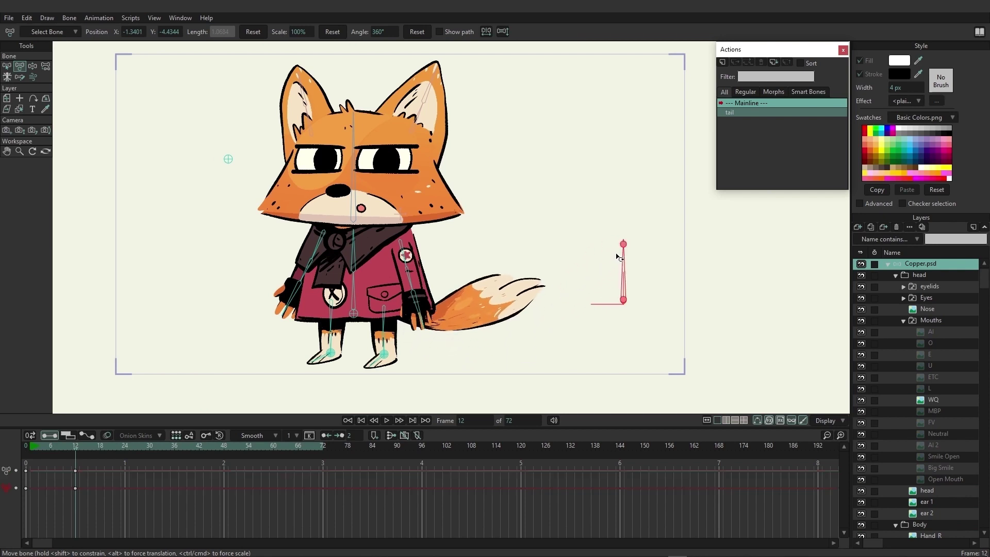